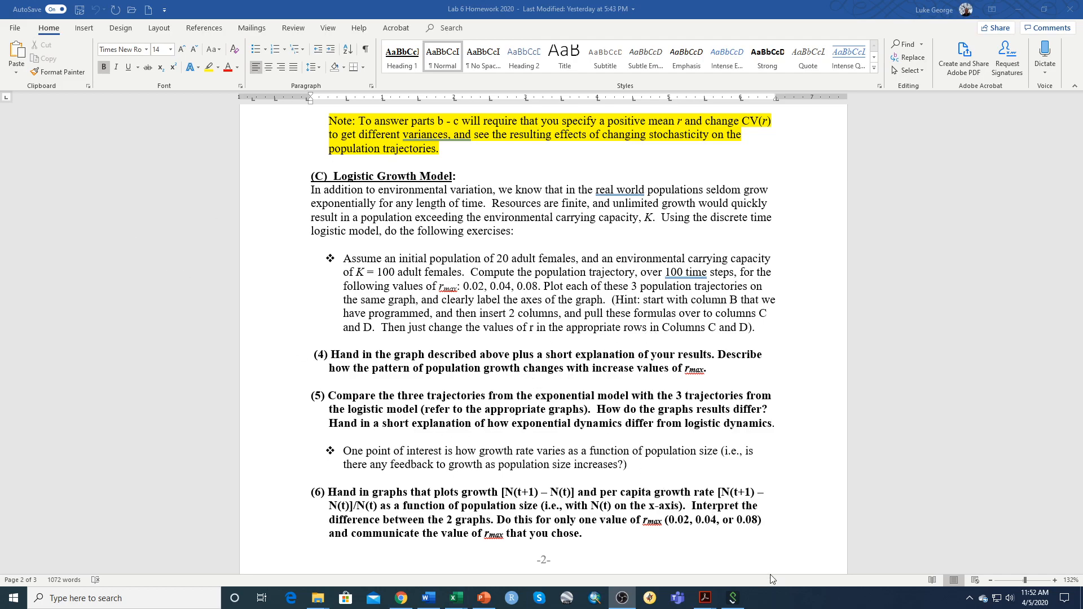
Step: Switch to the Lab6 Excel template workbook and enter the logistic growth formula =B17*(1+$B$13*(1-(B17/$B$11))) in cell B18
mouse_move(459, 606)
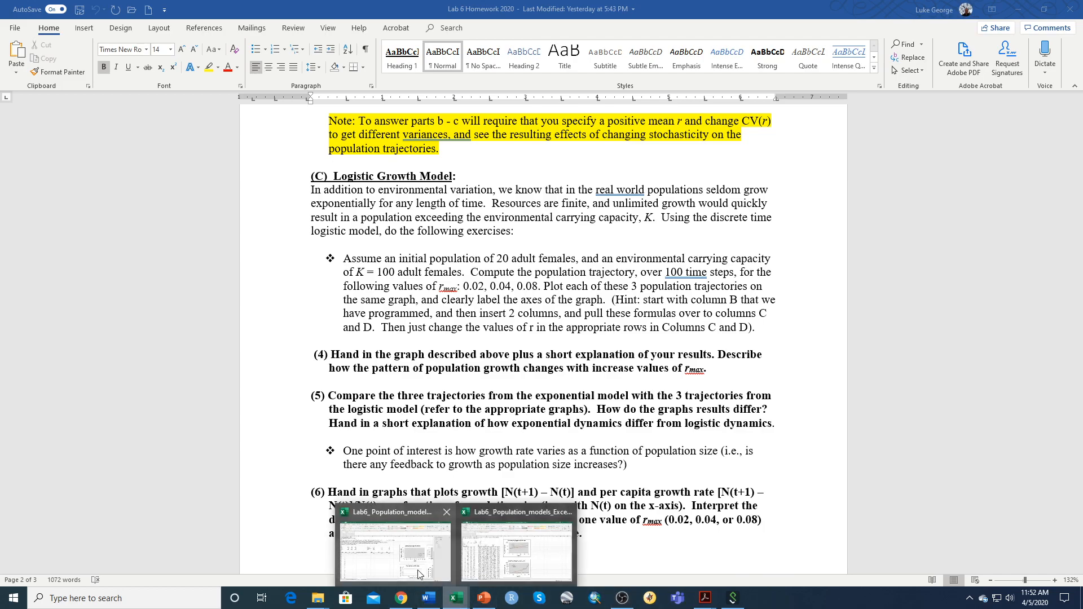
click(396, 556)
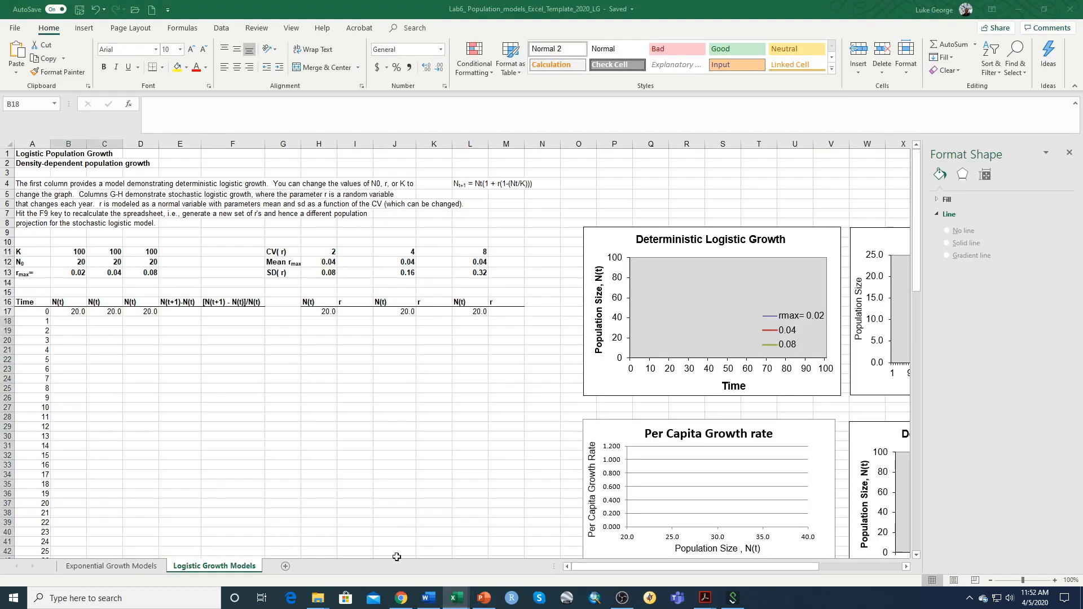
click(67, 323)
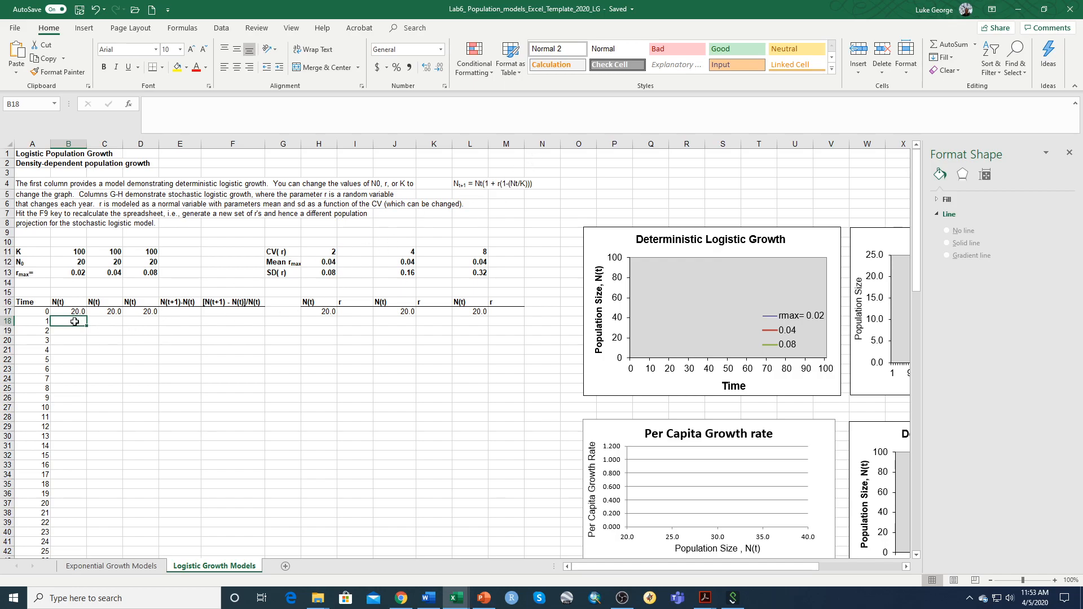
text(=)
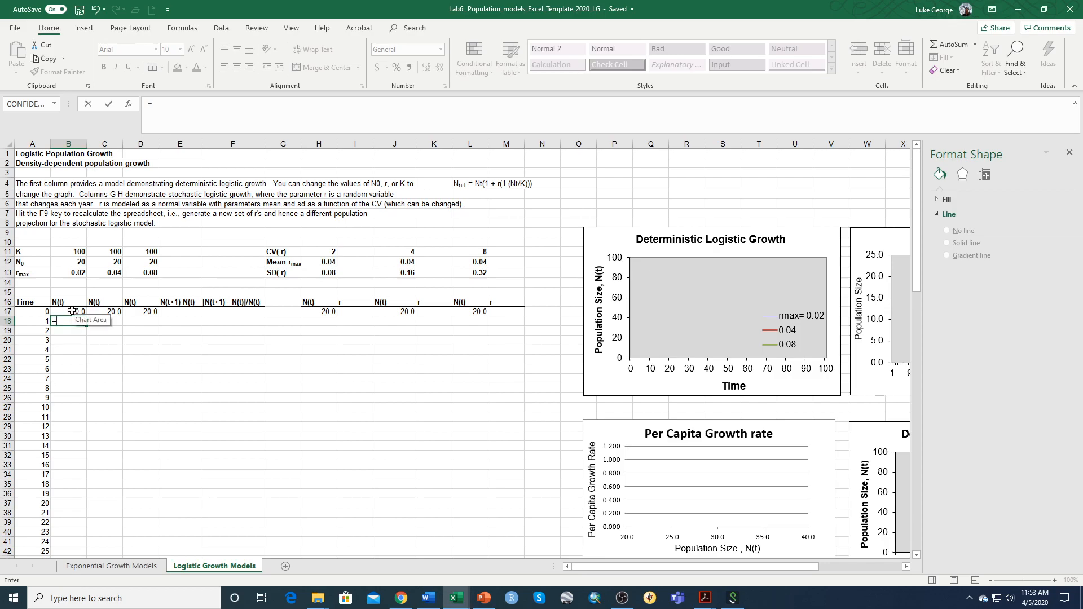
click(72, 312)
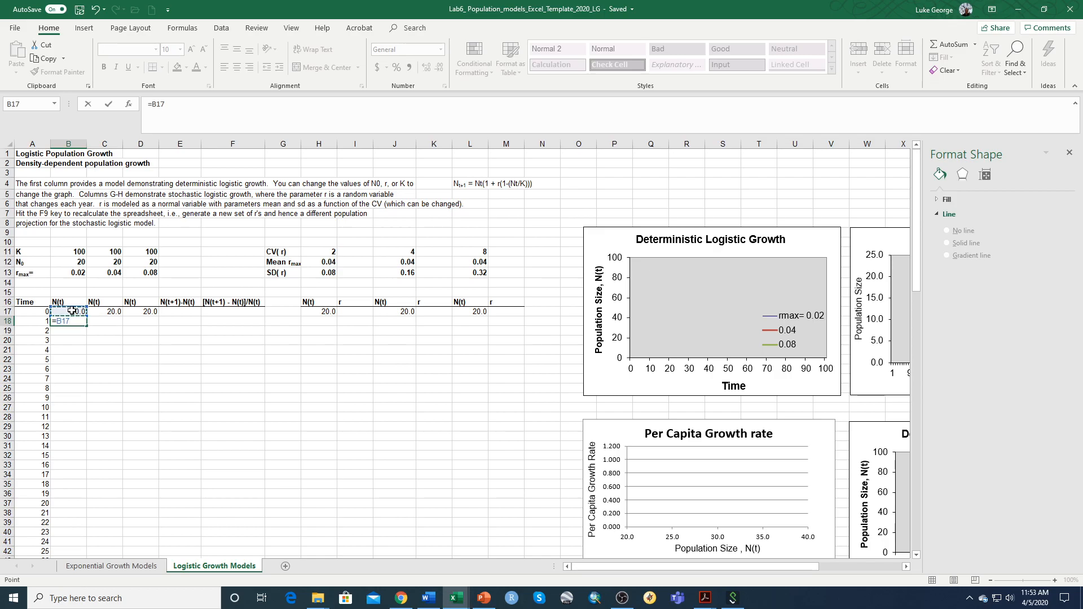
text(*)
click(77, 276)
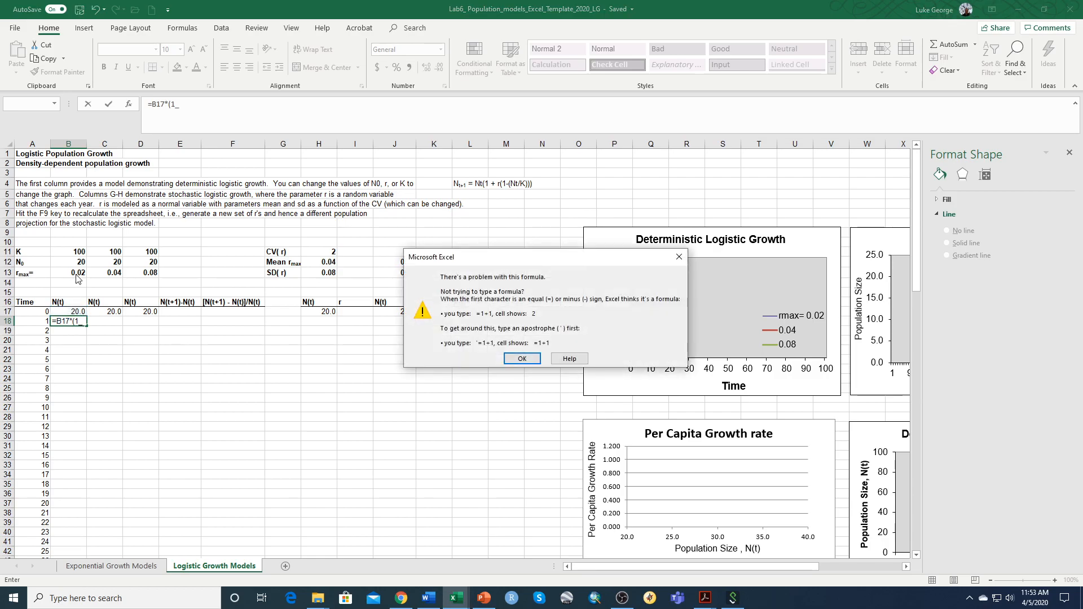
click(522, 360)
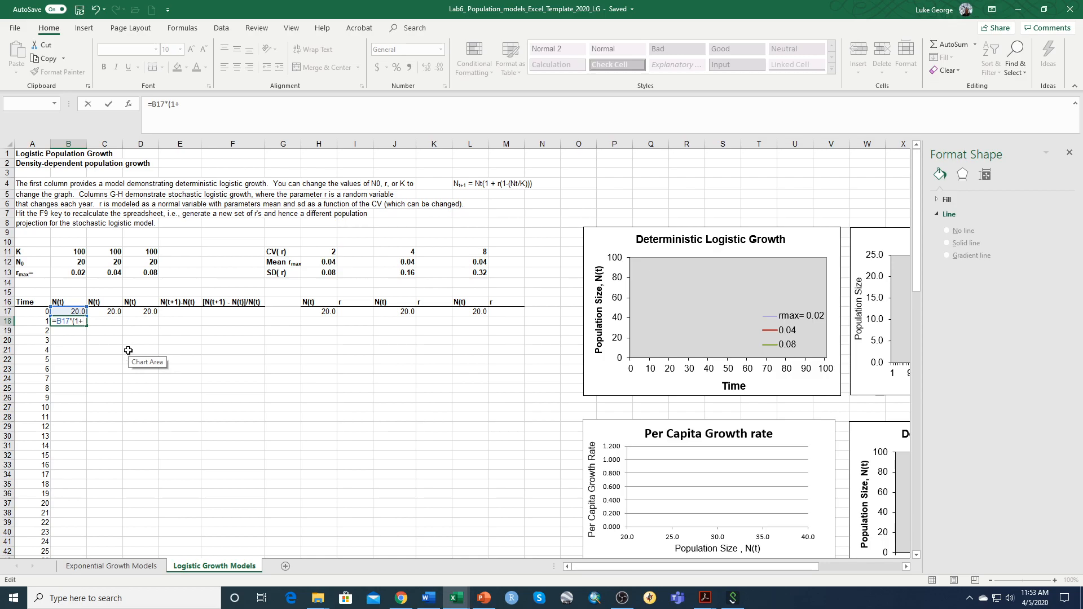
click(78, 272)
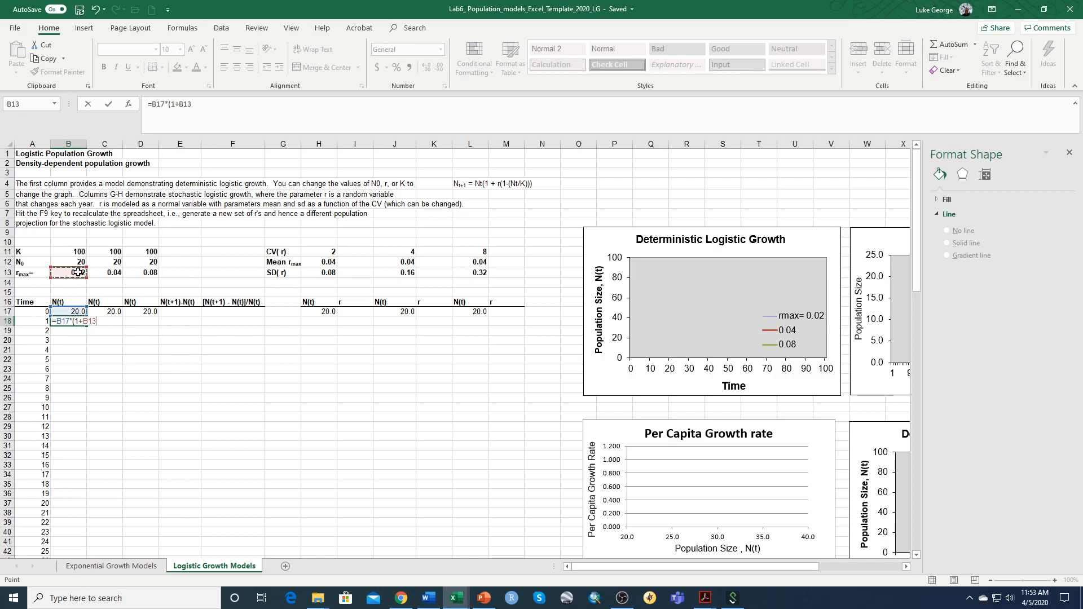
key(F4)
text(()
text(*(1-()
click(72, 310)
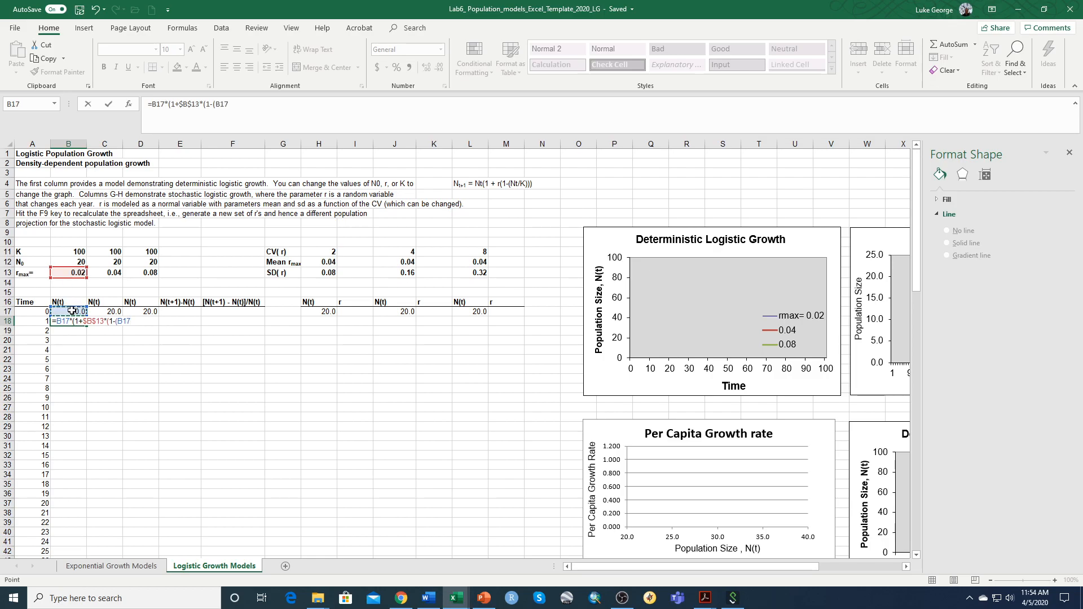
text(/)
click(77, 252)
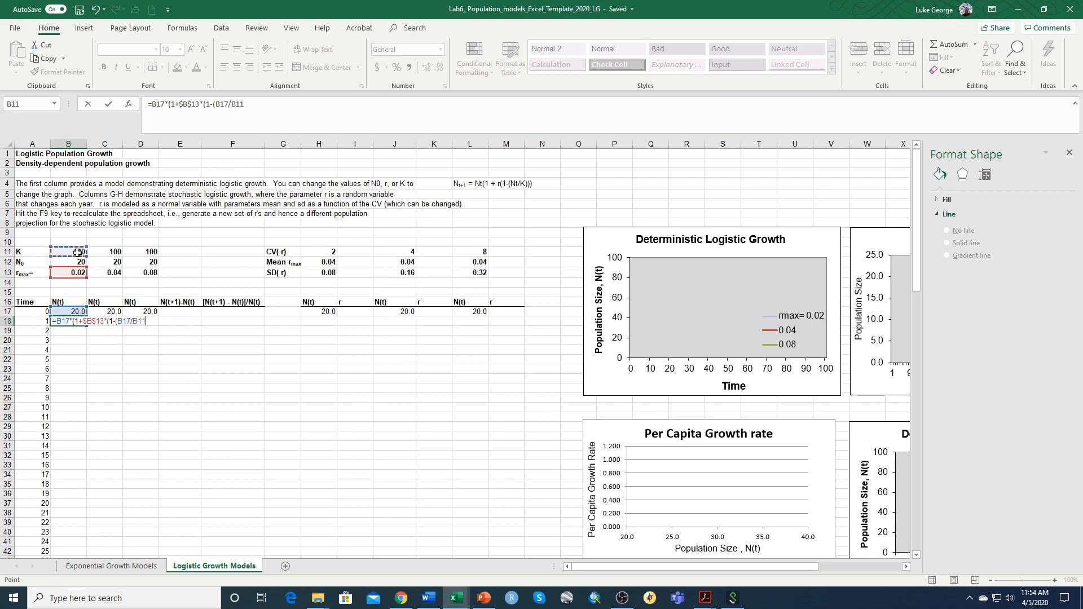
key(F4)
text())
key(Return)
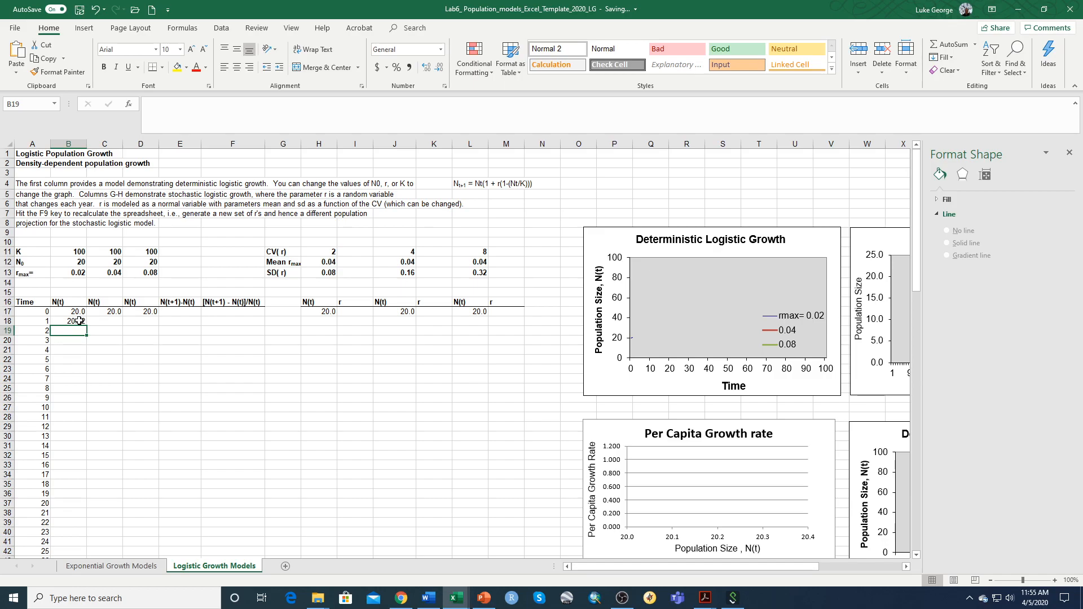
Step: Fill the B18 formula down column B to row 117 and inspect its series in the Deterministic Logistic Growth chart
click(77, 320)
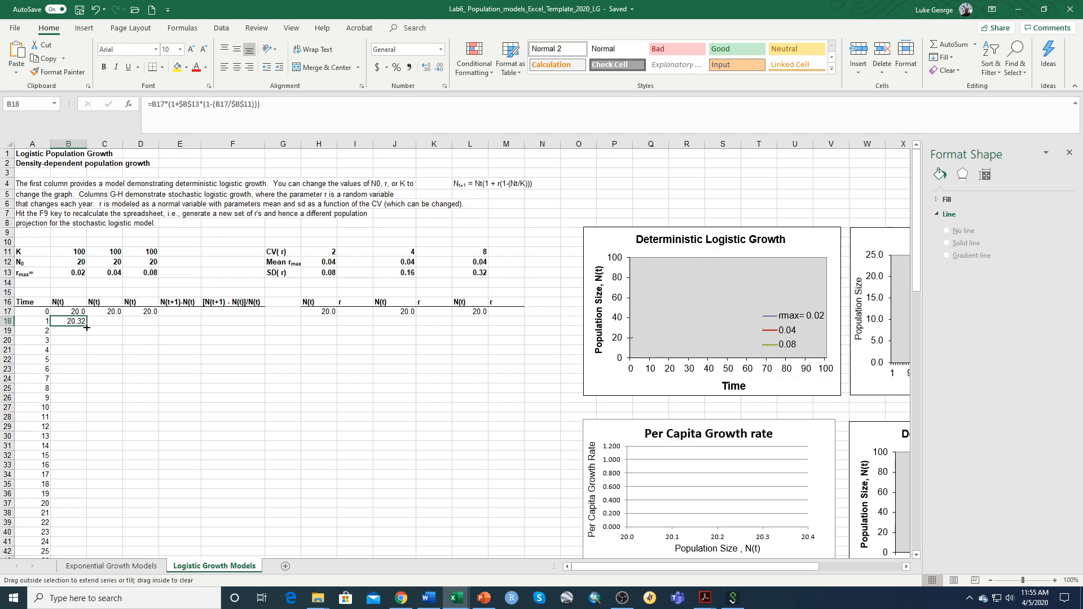
drag(86, 328, 76, 527)
scroll(239, 418, up, 20)
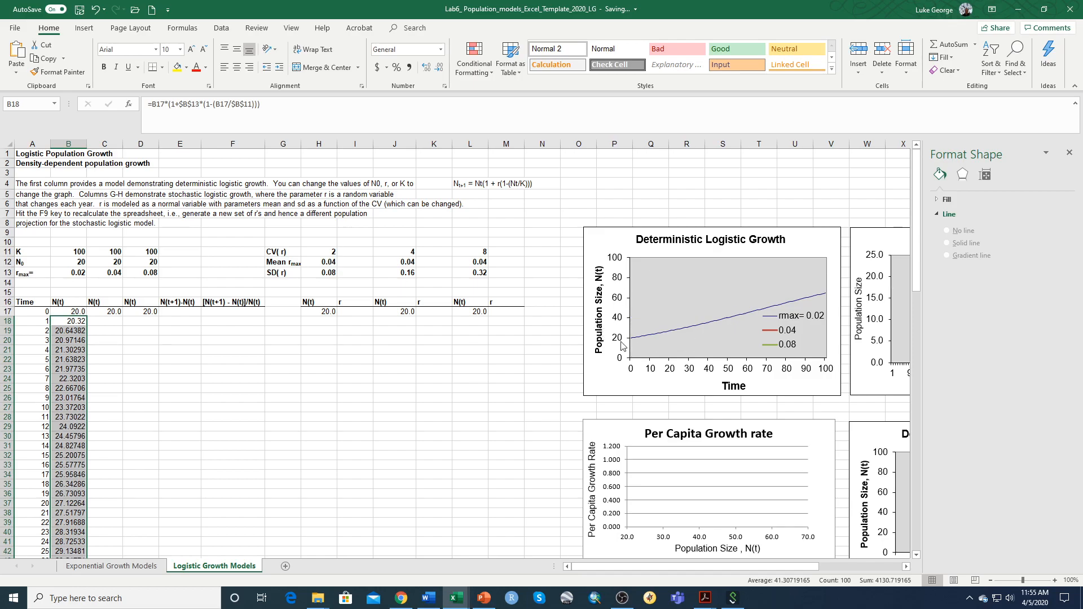
click(702, 327)
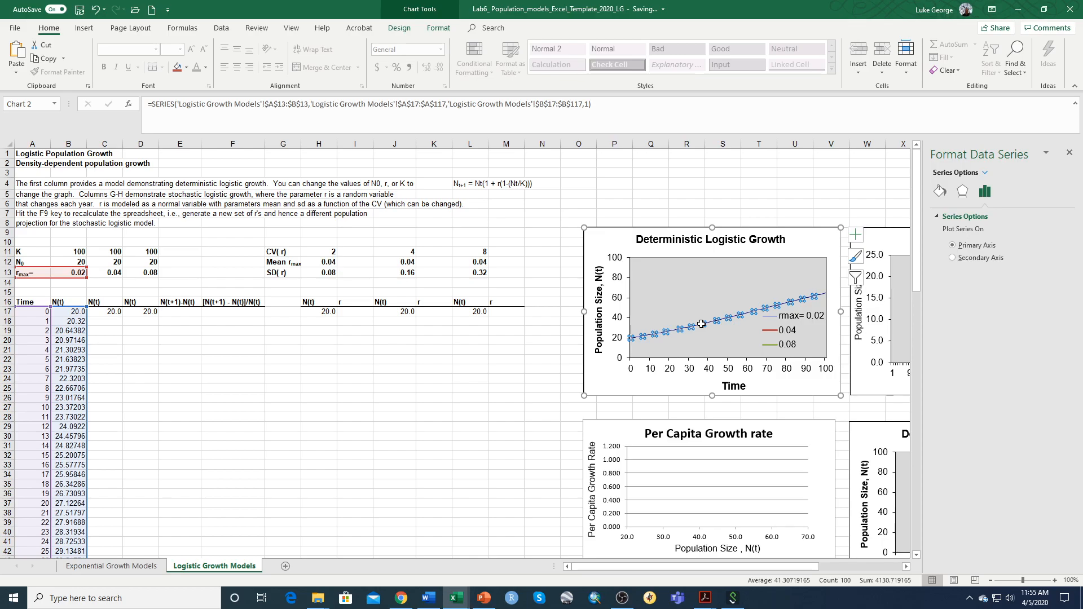
click(701, 324)
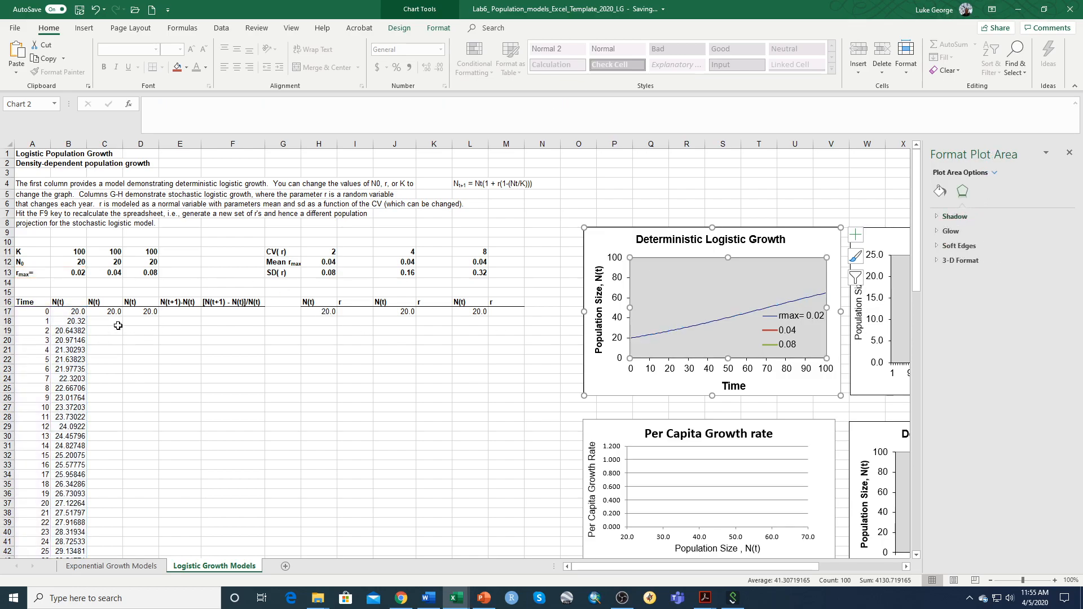
Step: Copy the B18 formula into C18 and repoint its absolute references to $C$13 and $C$11
drag(100, 320, 104, 377)
click(76, 321)
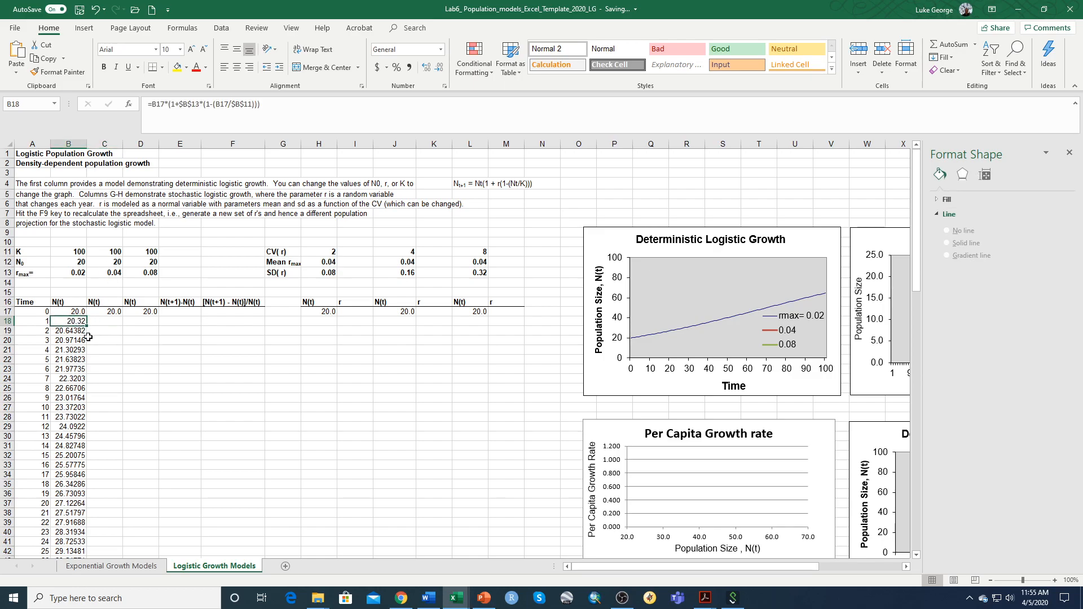
drag(86, 326, 108, 327)
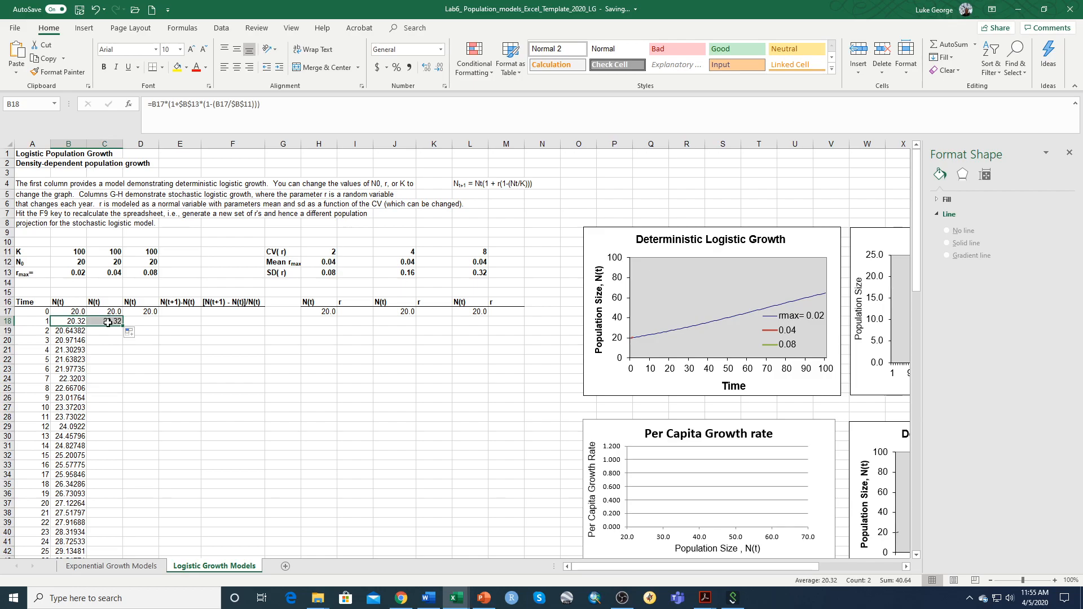
double_click(107, 322)
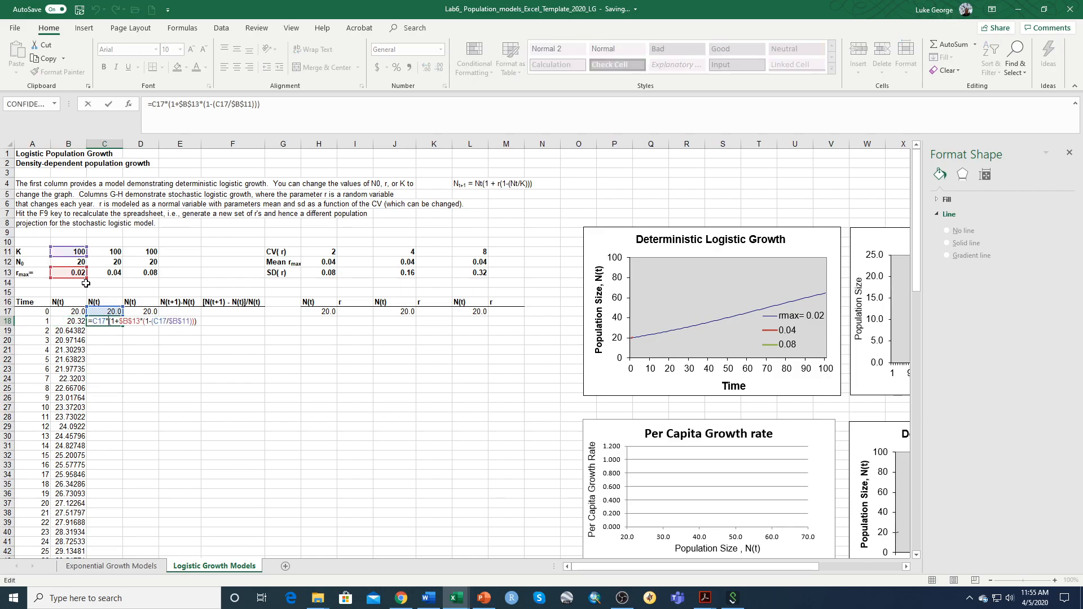
drag(74, 281, 104, 282)
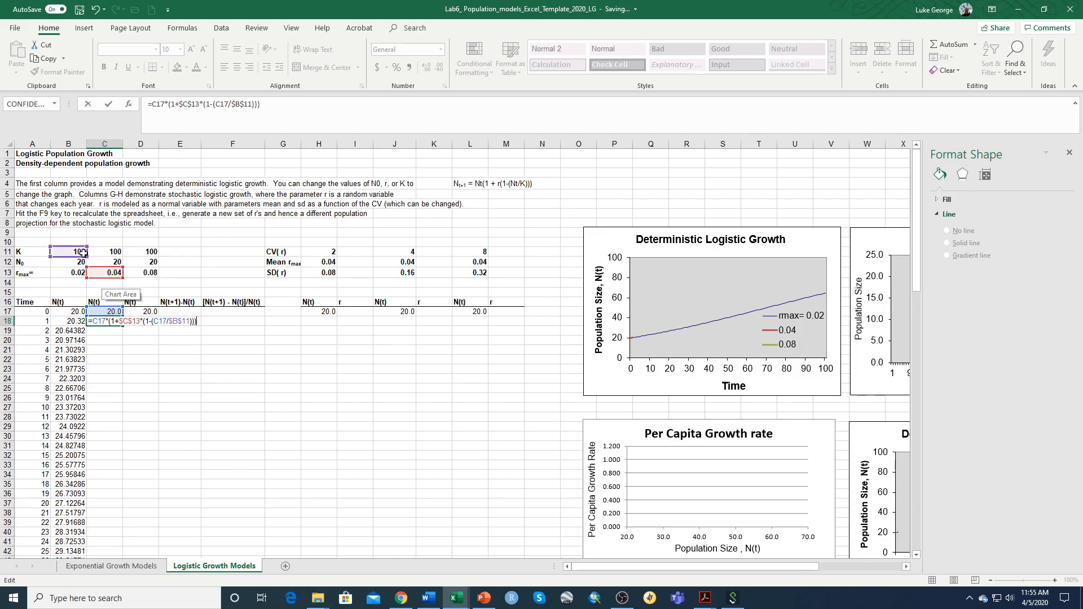
drag(72, 248, 97, 255)
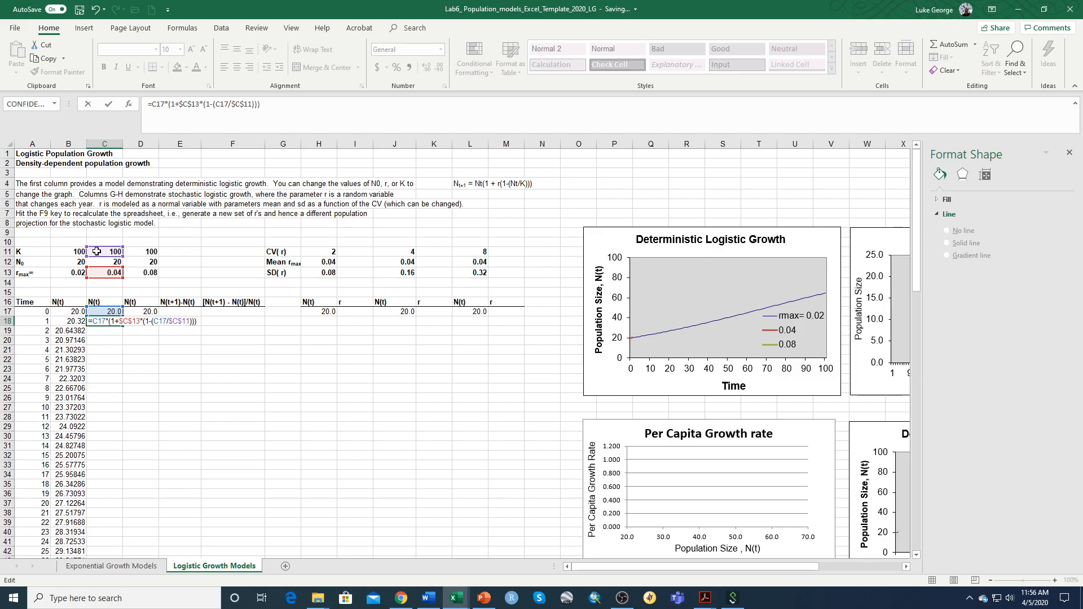
key(Return)
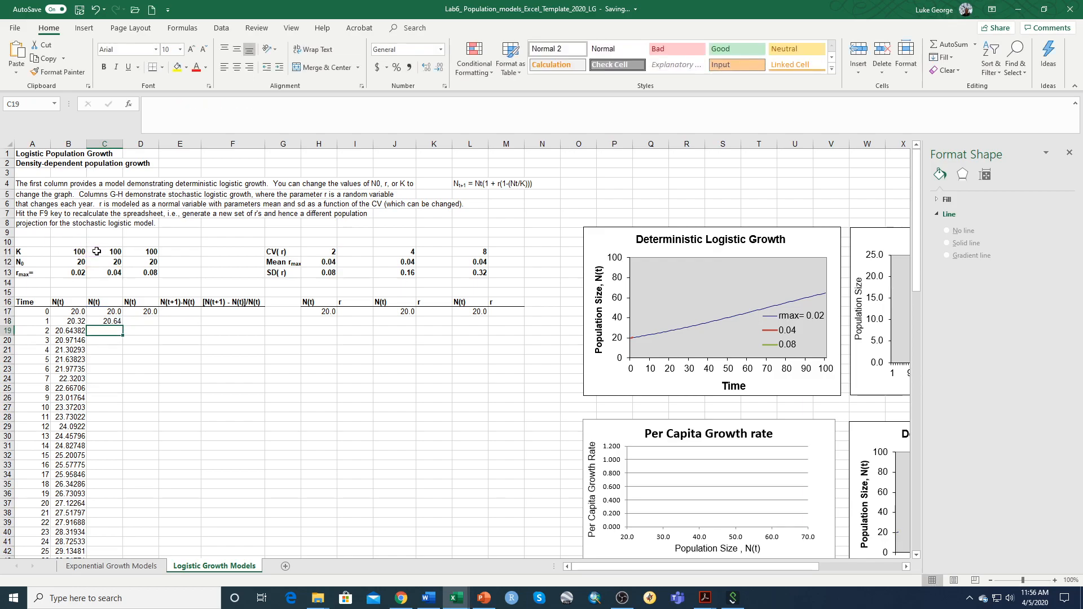
Step: Fill the C18 formula down column C through time step 100 in row 117
click(110, 321)
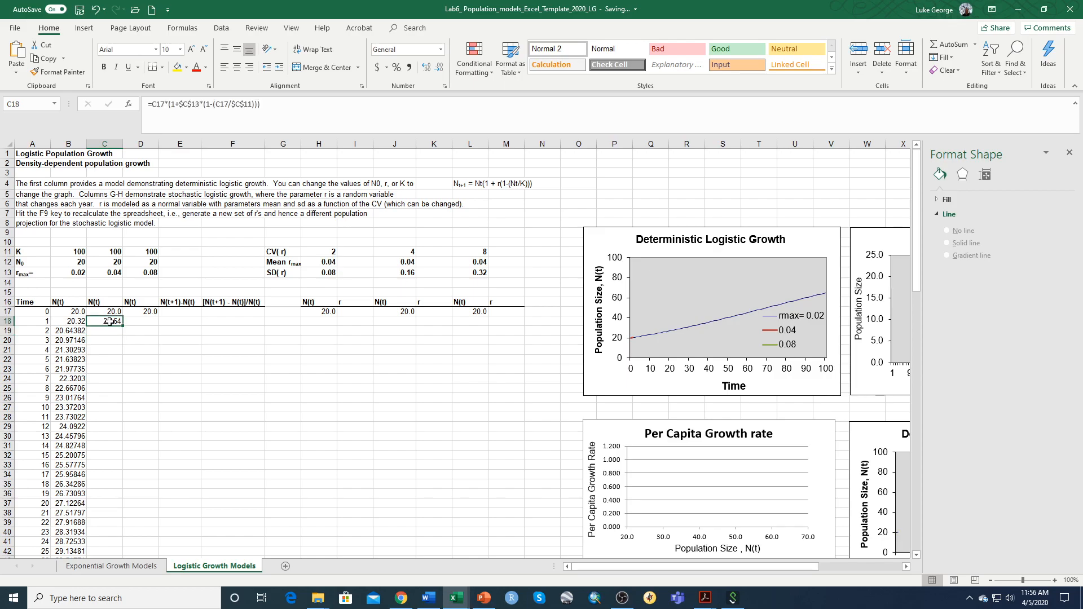
drag(123, 326, 112, 530)
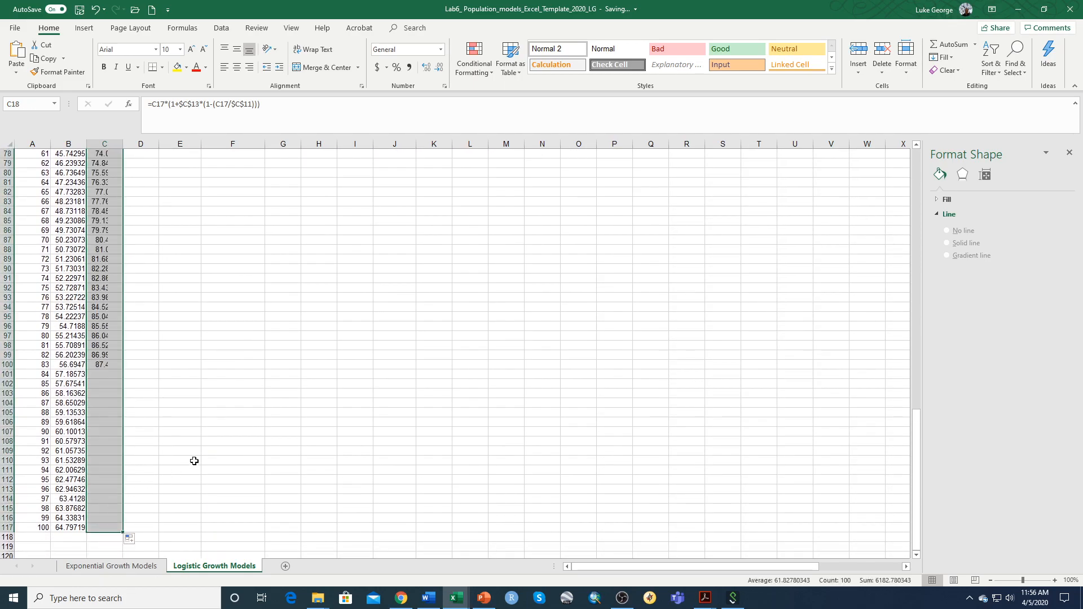
scroll(217, 456, up, 20)
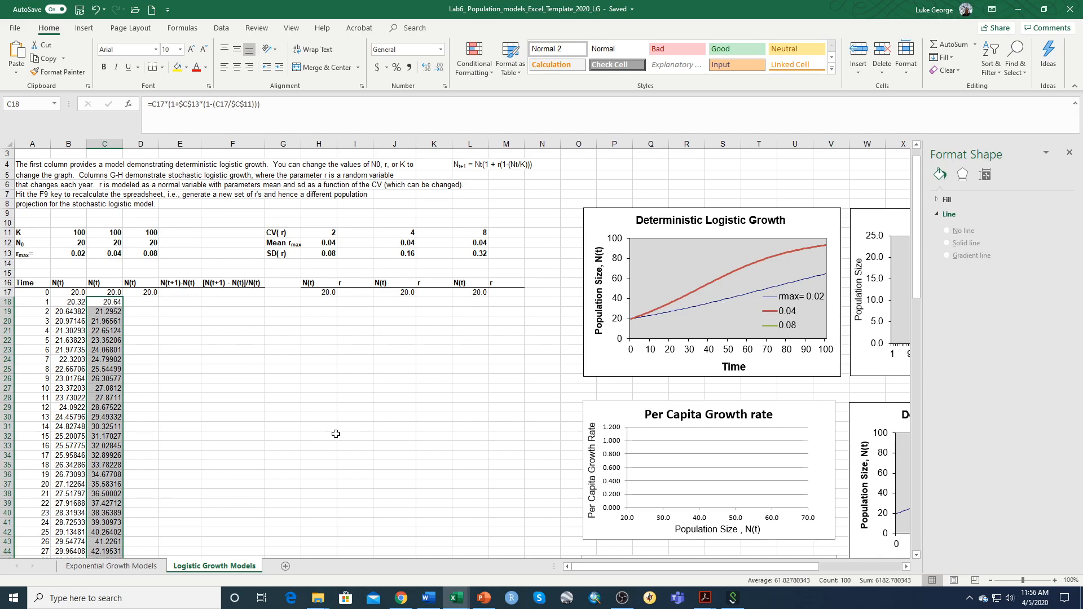
Step: Switch to the Lab 6 homework in Word and examine the growth and per capita growth rate expressions in question 6
mouse_move(429, 604)
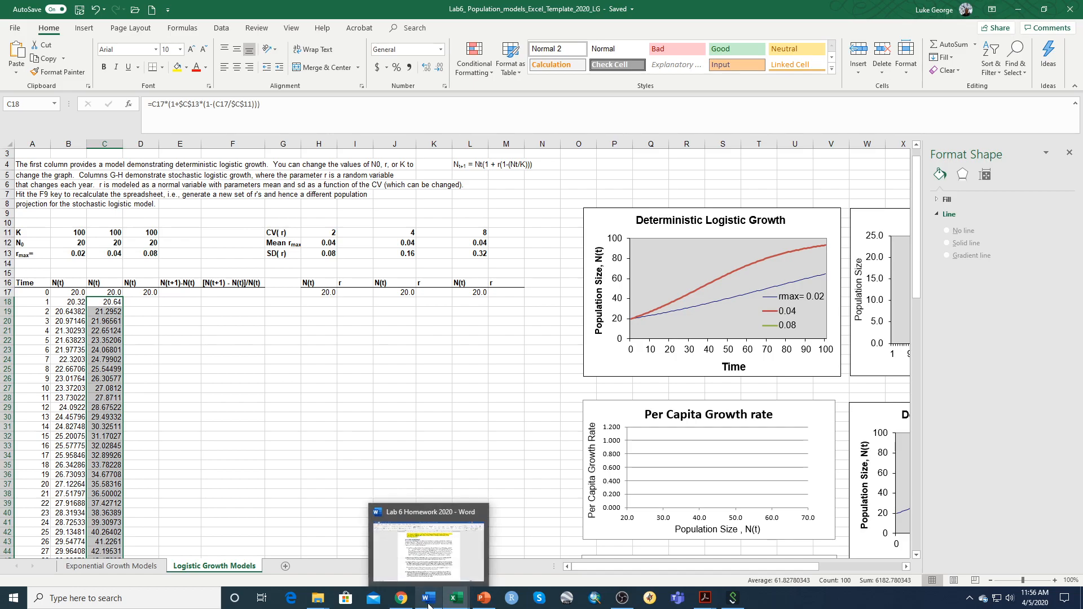
click(432, 564)
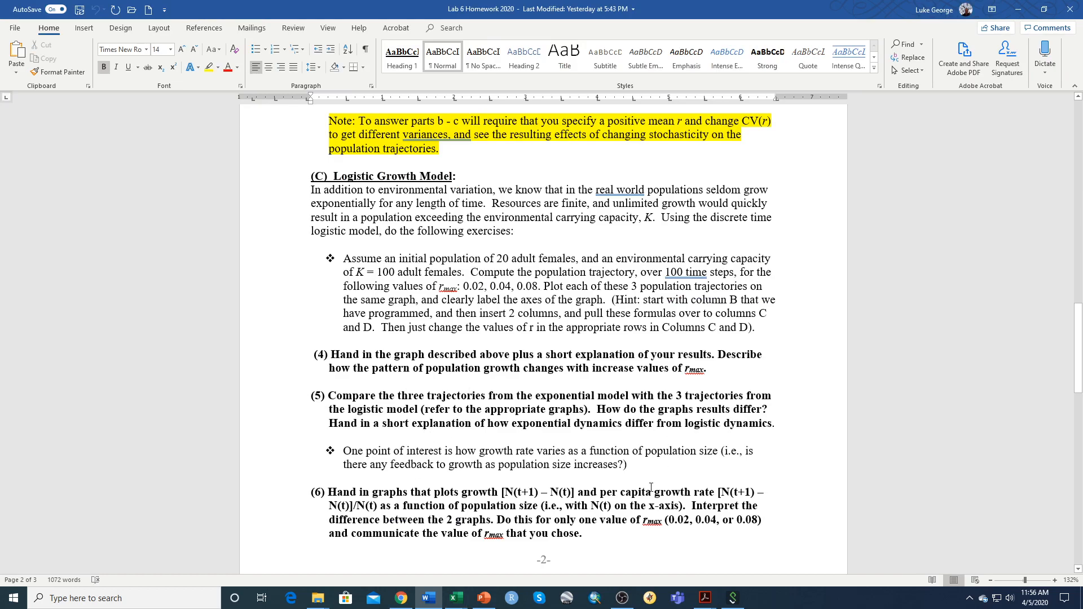
scroll(576, 500, down, 5)
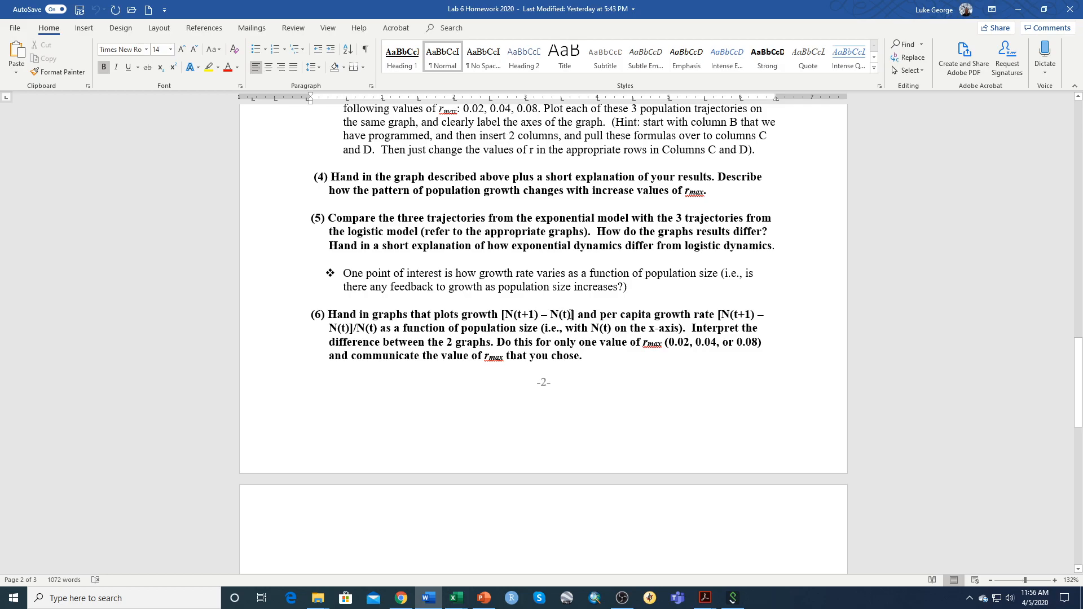
drag(497, 316, 580, 316)
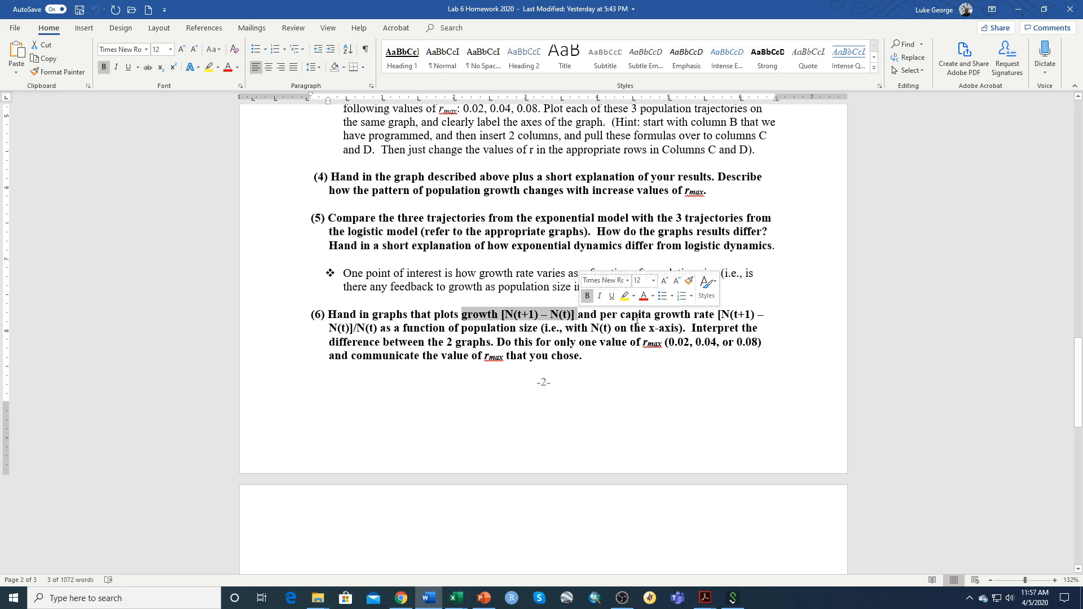
click(671, 315)
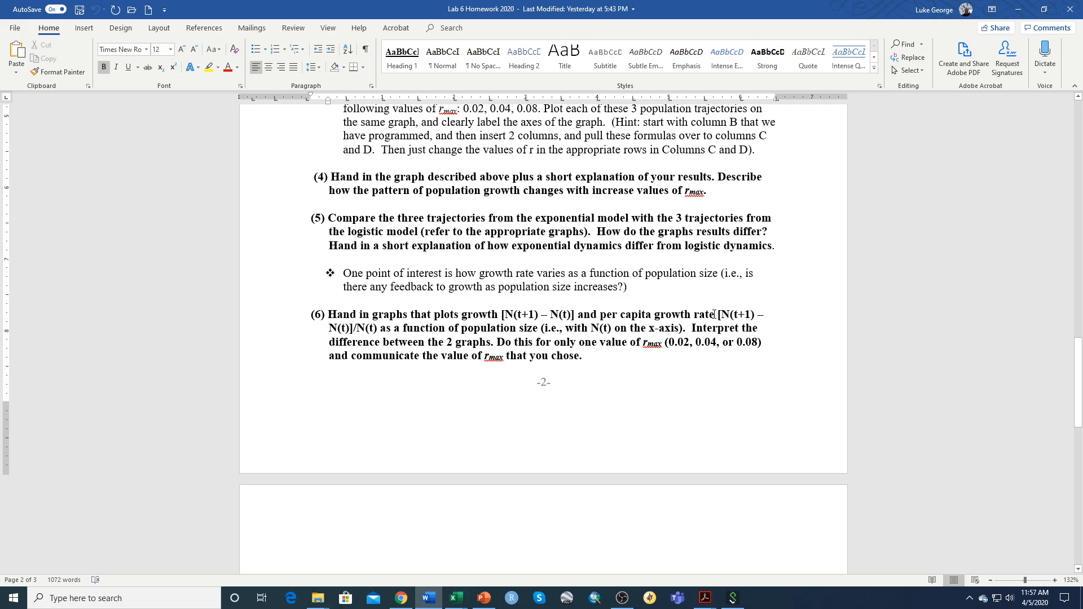
drag(714, 314, 381, 329)
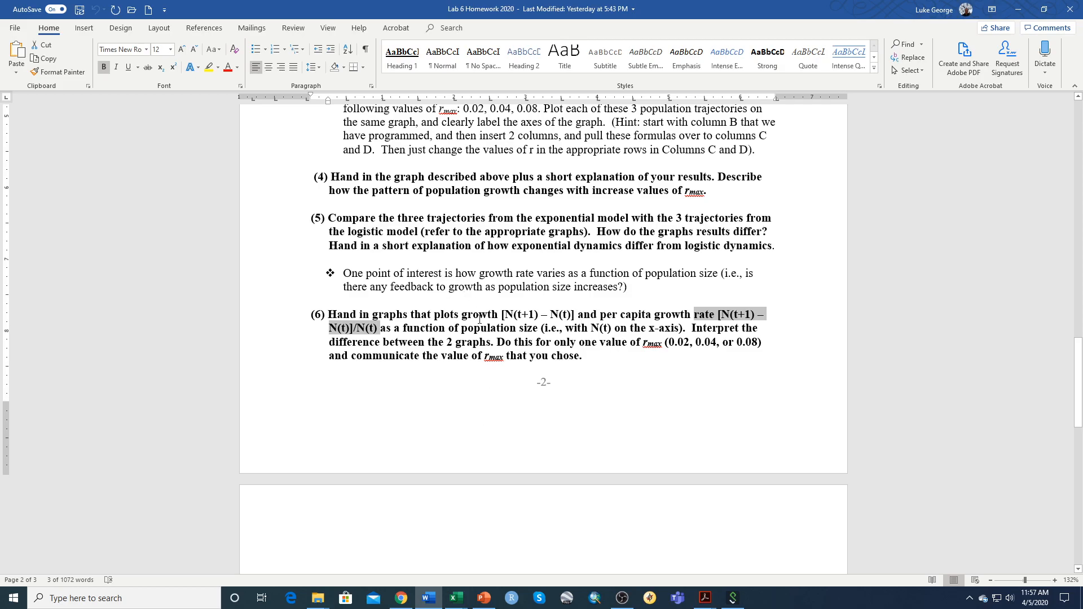
Step: Switch back to the Lab 6 Excel template and enter the growth formula =B18-B17 in E17
click(457, 598)
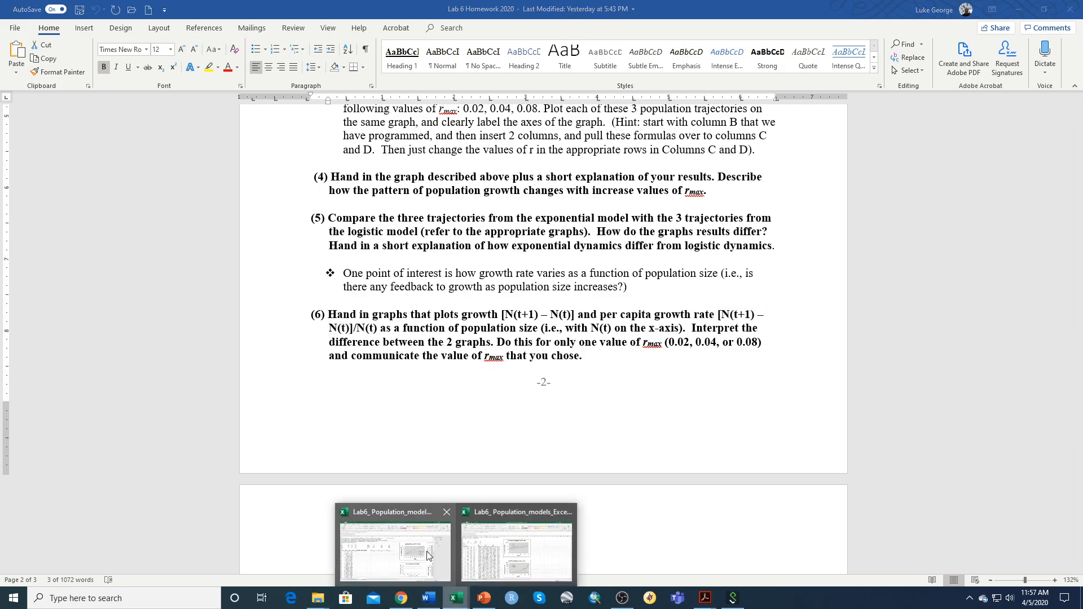
click(403, 558)
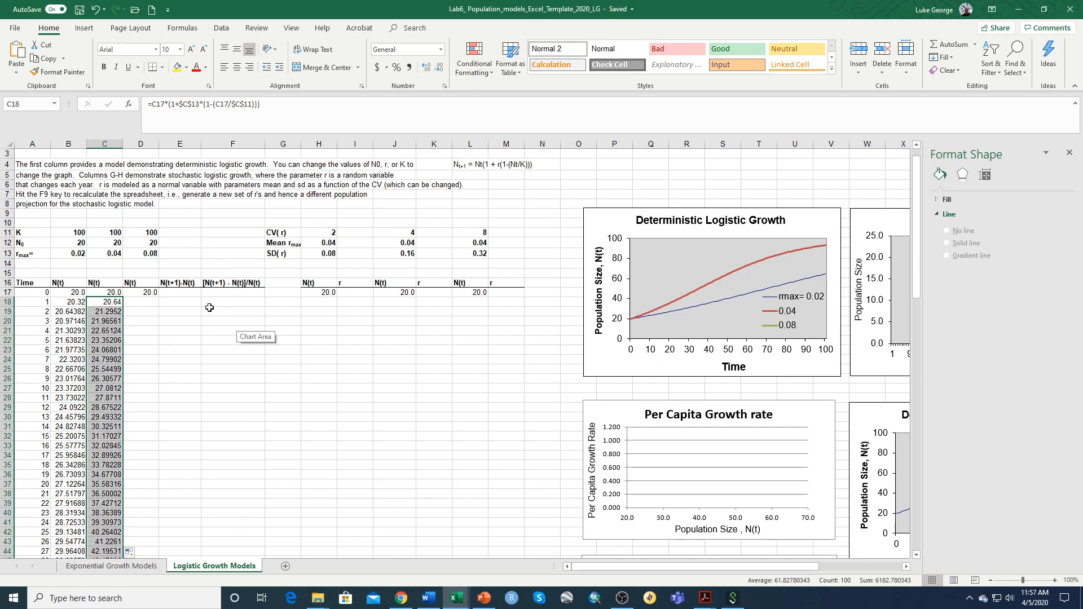
click(180, 292)
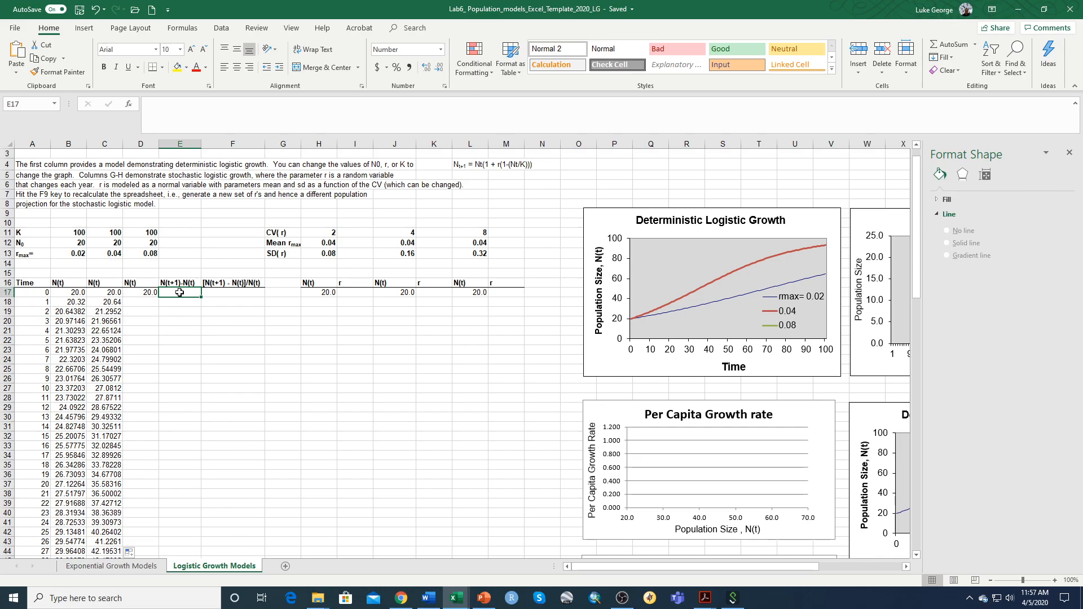
text(=)
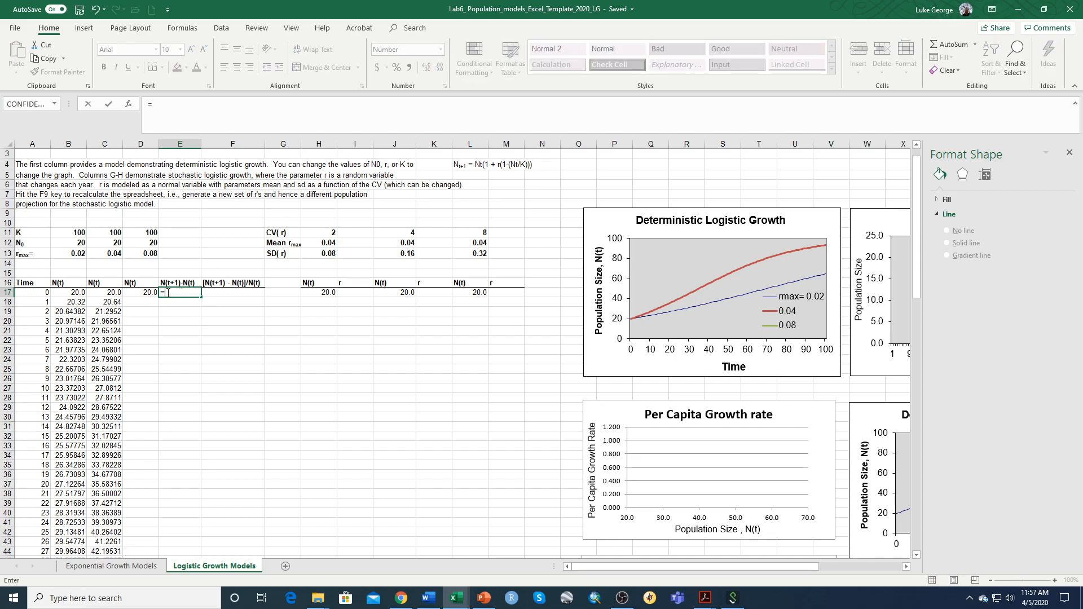
click(80, 302)
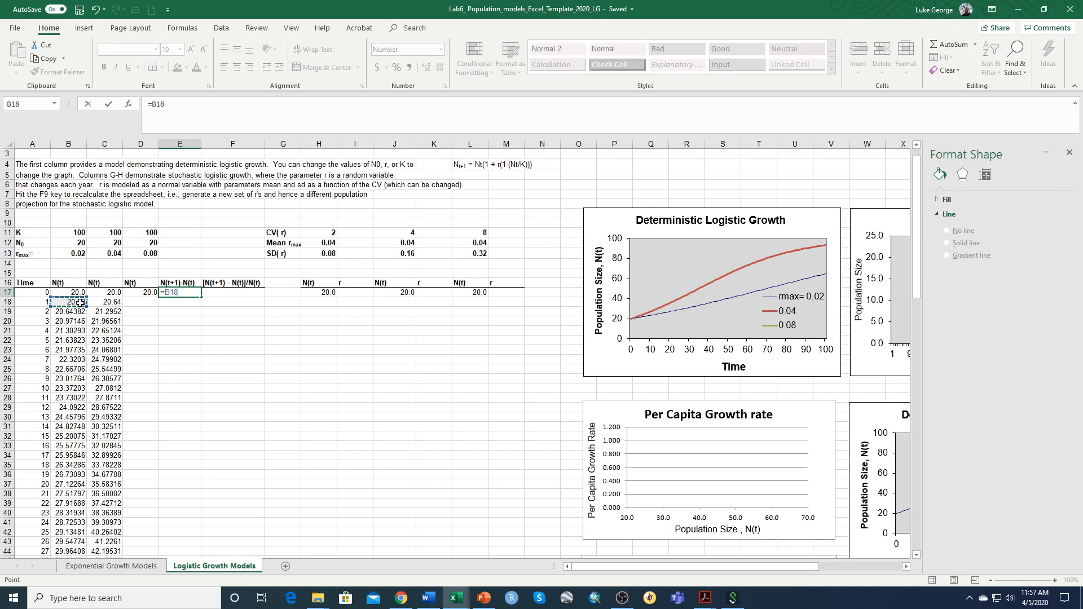
text(-)
click(81, 291)
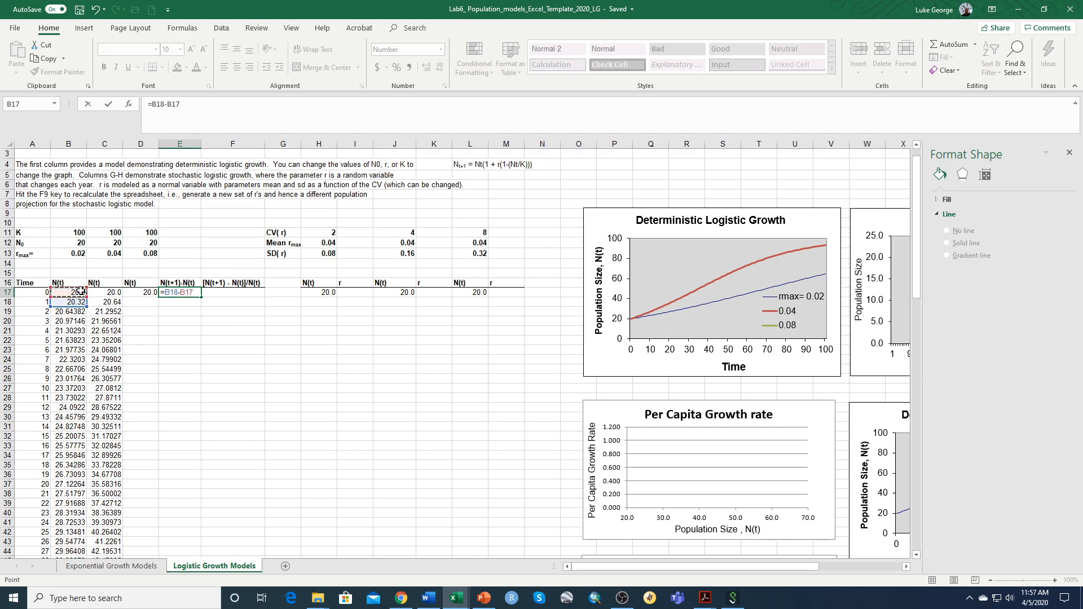
key(Return)
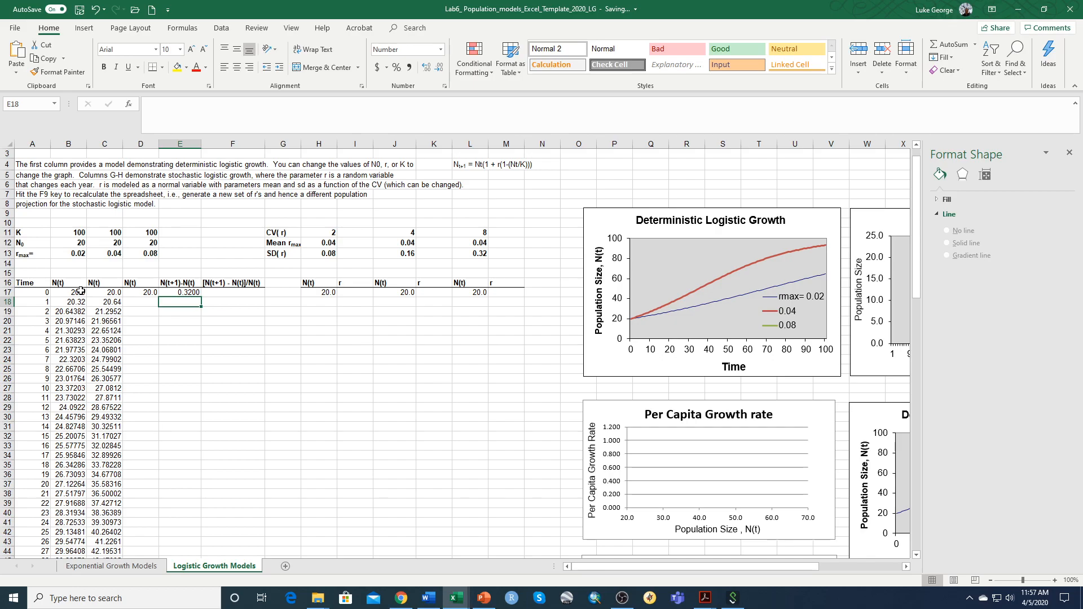
Step: Fill the E17 growth formula down column E through time step 100 in row 117
click(178, 290)
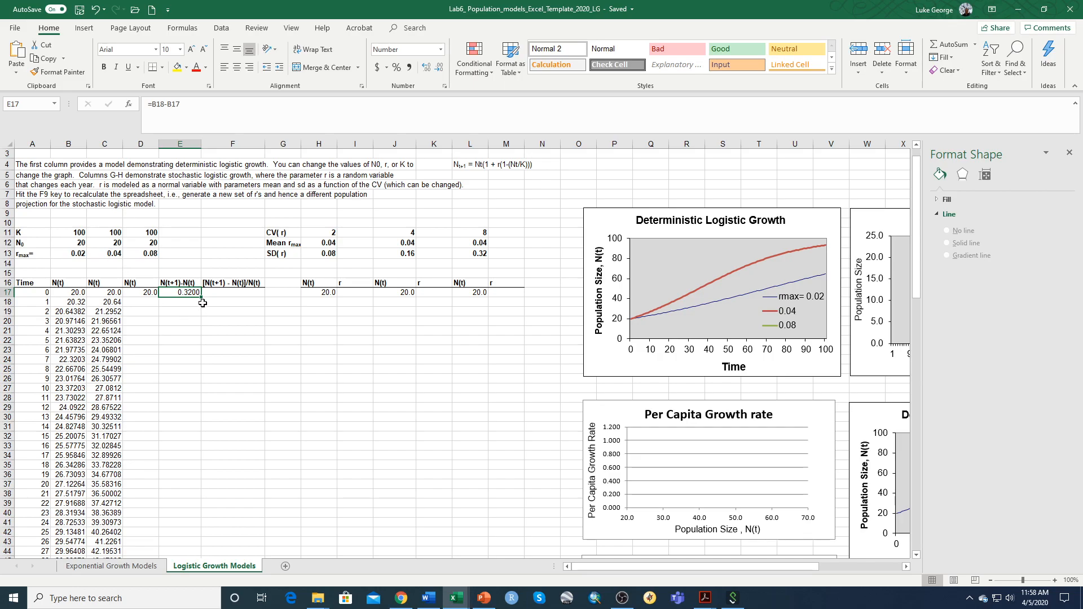
drag(201, 298, 188, 532)
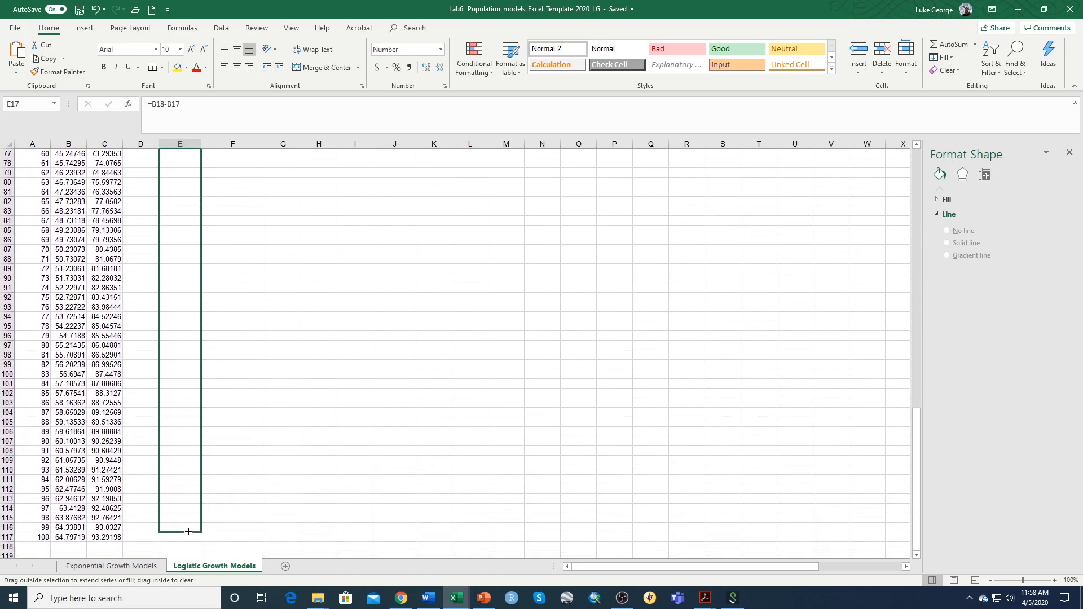
drag(188, 531, 187, 538)
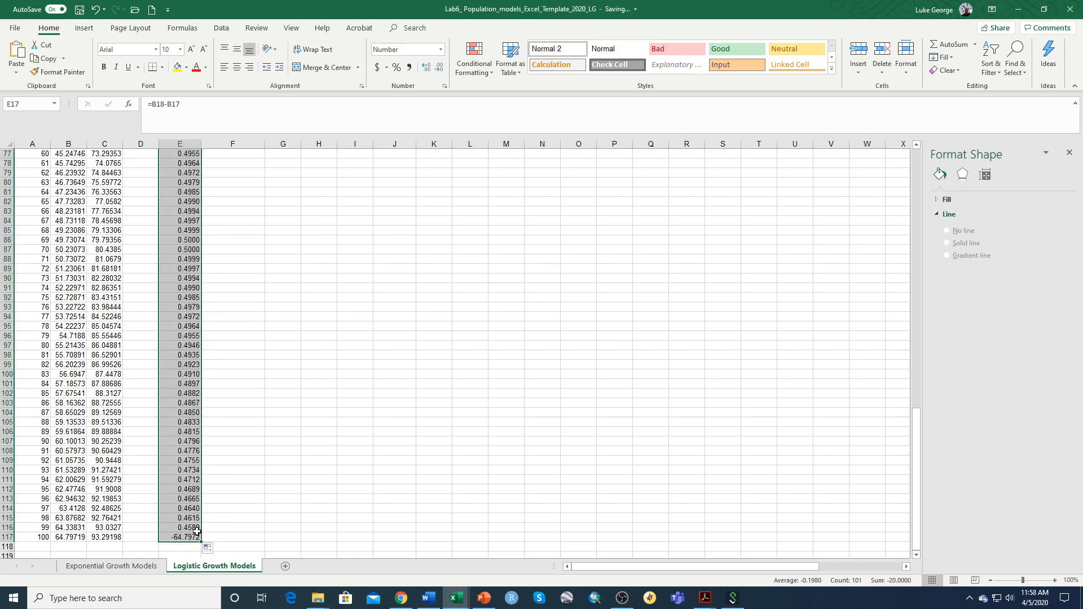
Step: Inspect the cell references of the formula in E117 and clear that cell
click(190, 538)
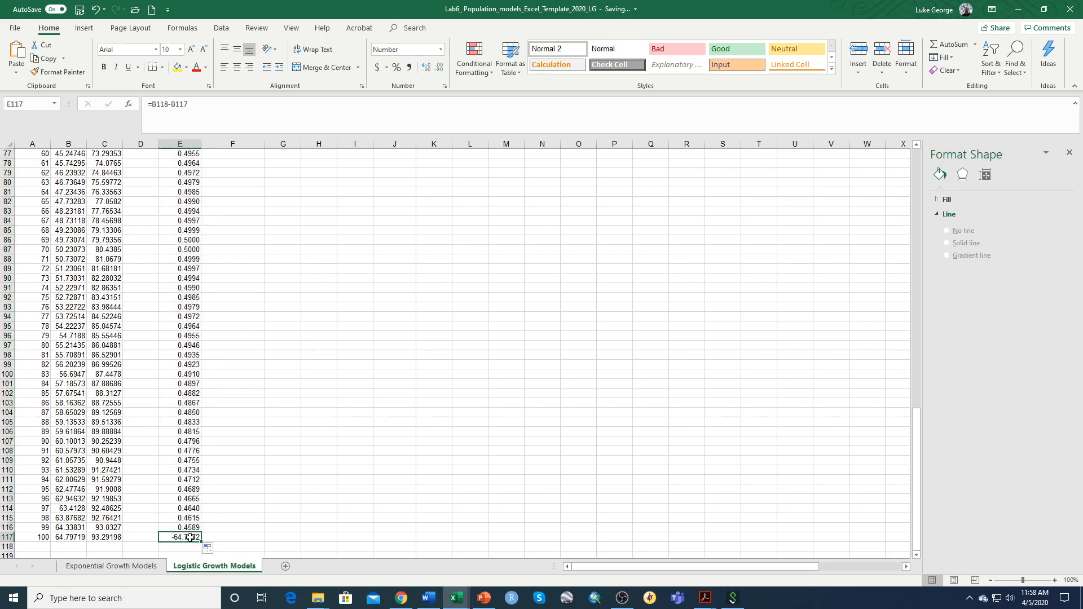
double_click(190, 537)
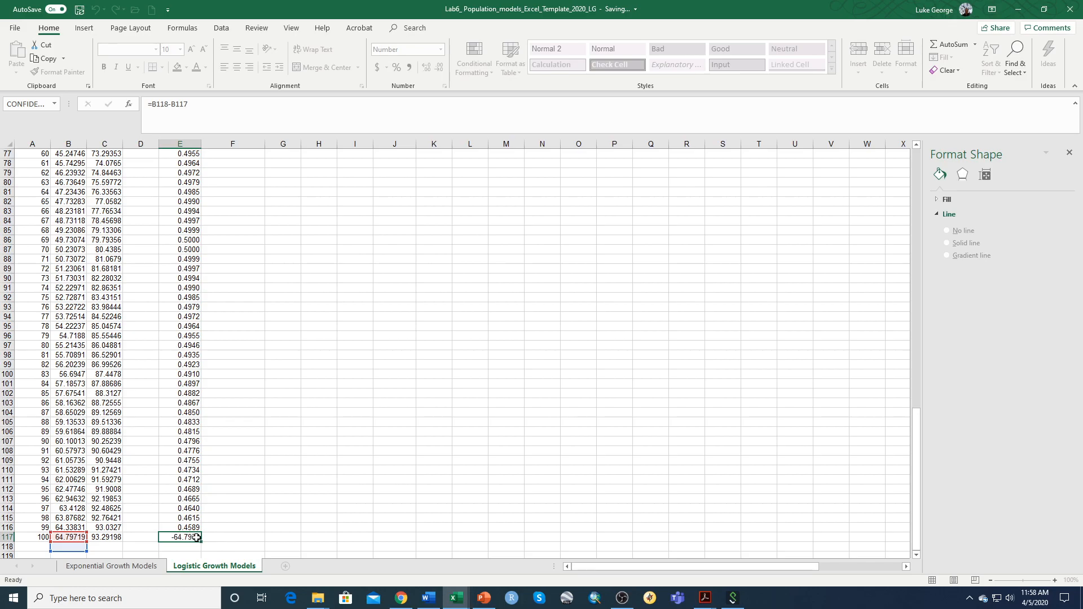
key(ctrl+Return)
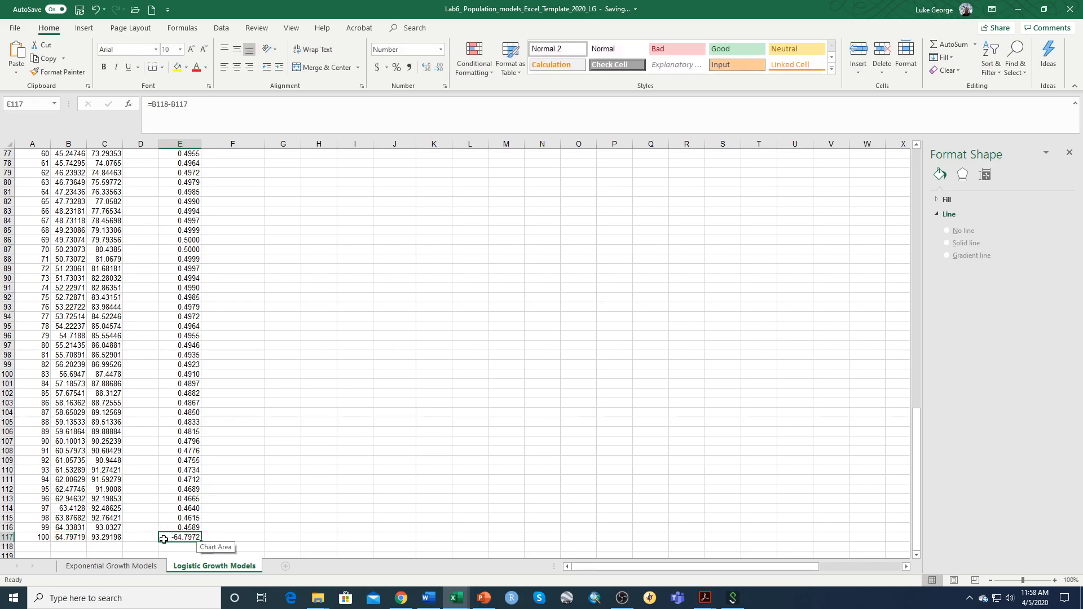
key(Delete)
Step: Examine the Growth [N(t+1)-N(t)] chart against population size and the column E growth values down to the last time steps
scroll(201, 475, up, 20)
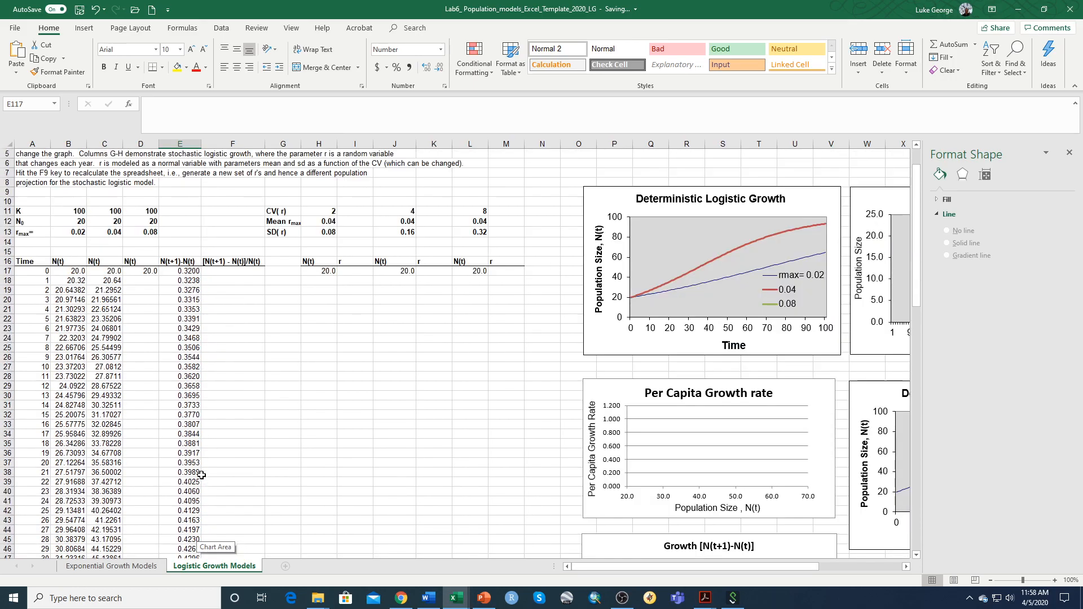
scroll(202, 475, up, 1)
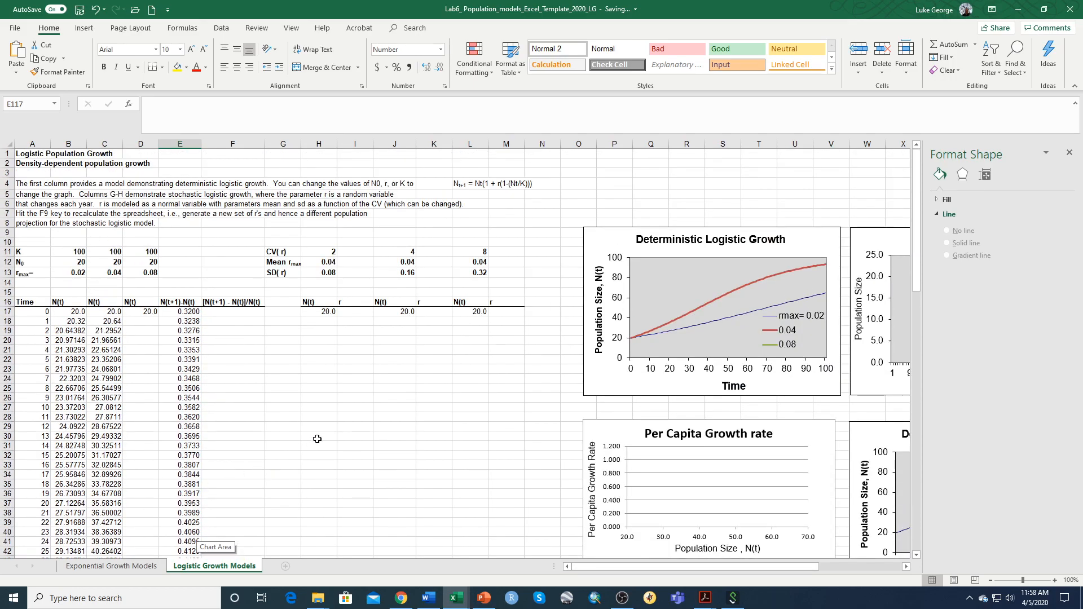
scroll(355, 426, down, 6)
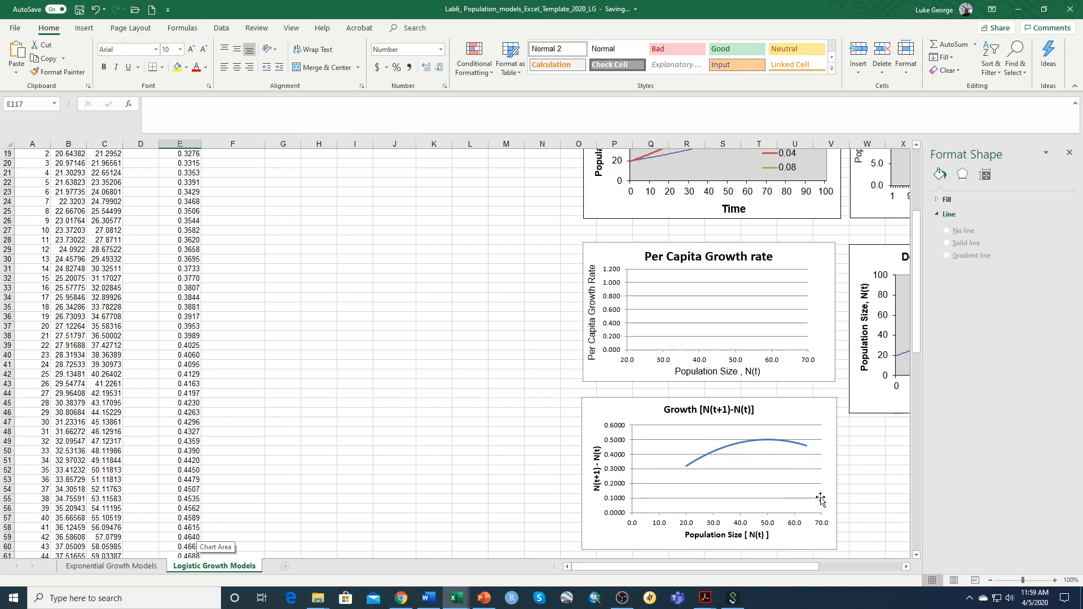
scroll(137, 361, down, 1)
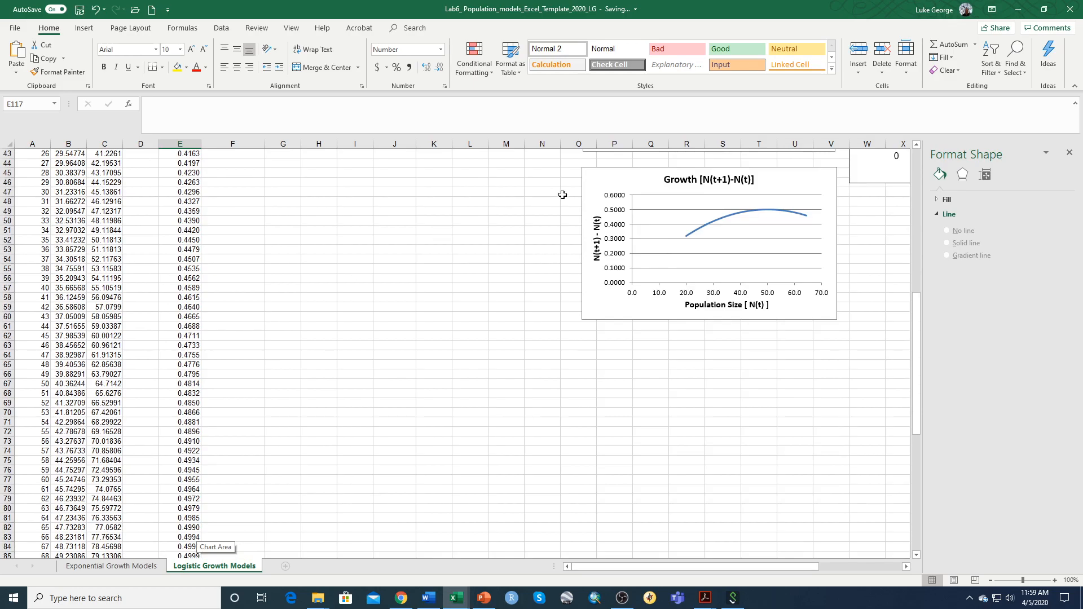
scroll(184, 355, down, 7)
scroll(185, 359, down, 10)
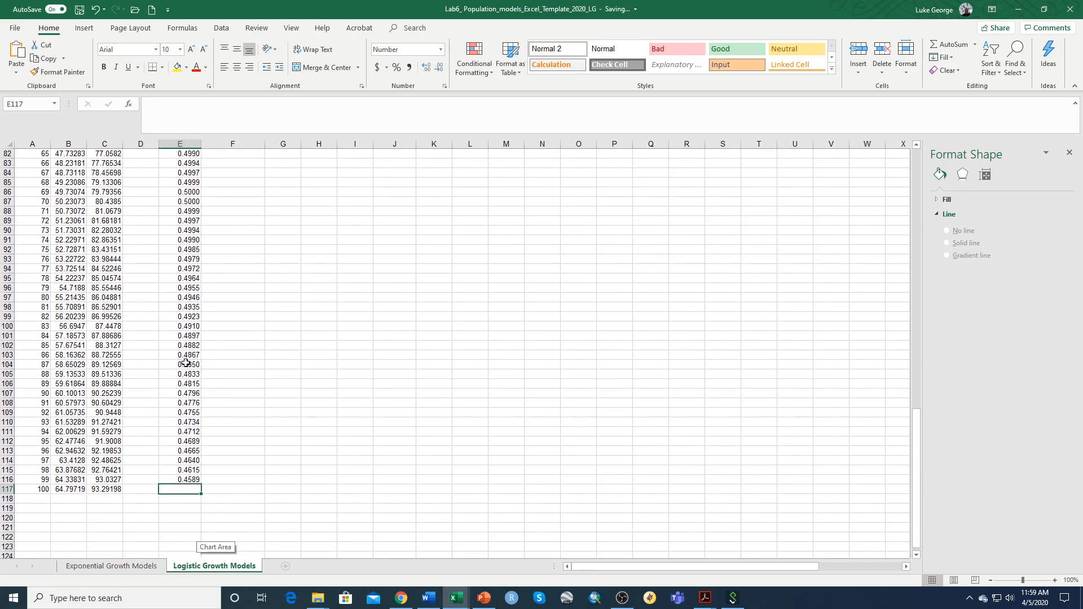
scroll(240, 313, up, 20)
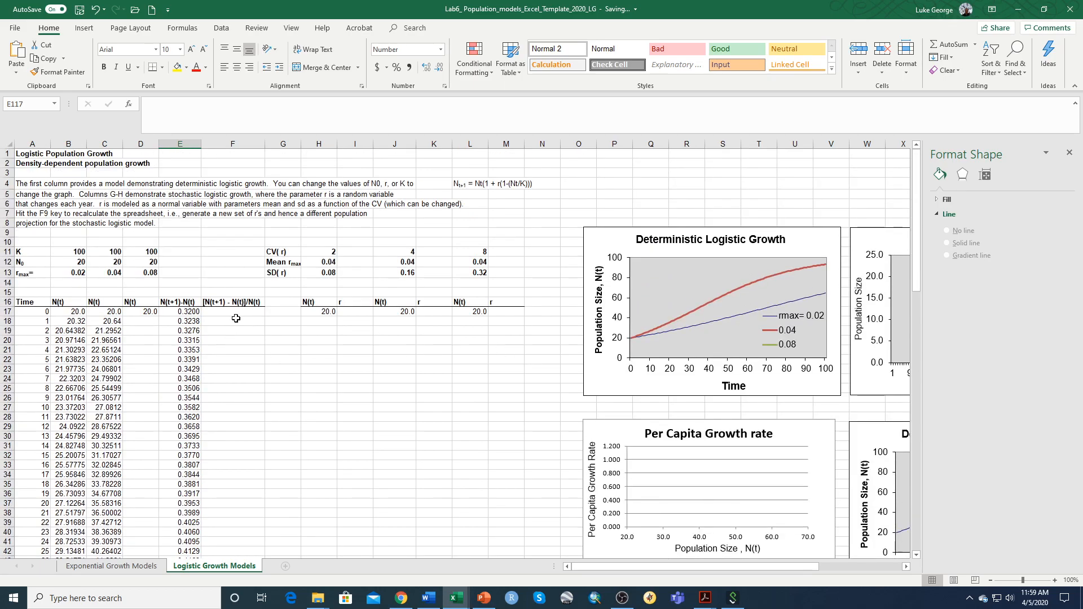
Step: Enter the per capita growth rate formula =E17/B17 in F17
click(218, 313)
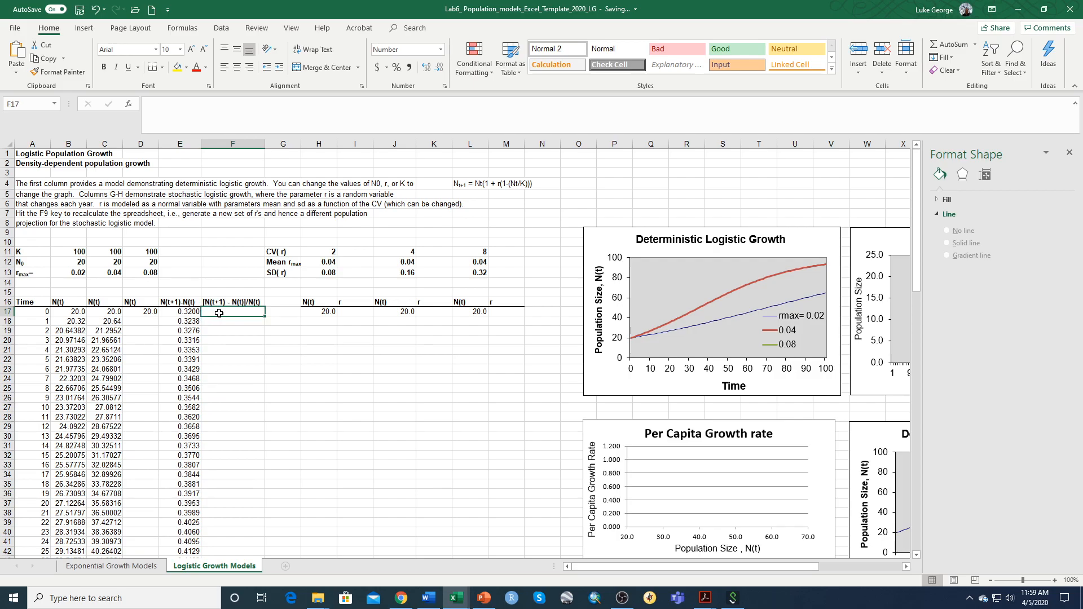
text(=)
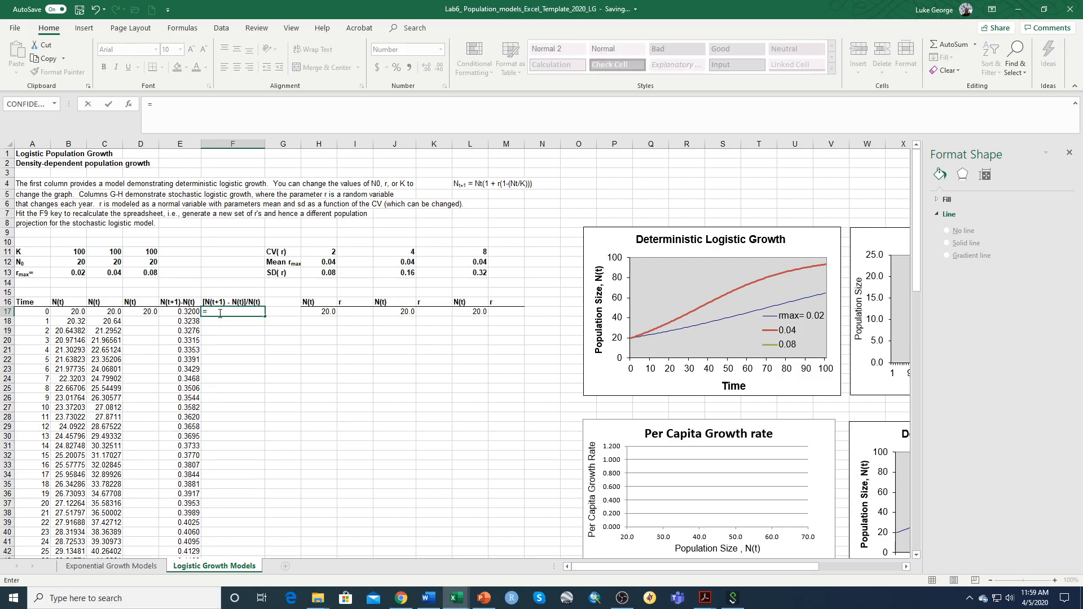
click(183, 310)
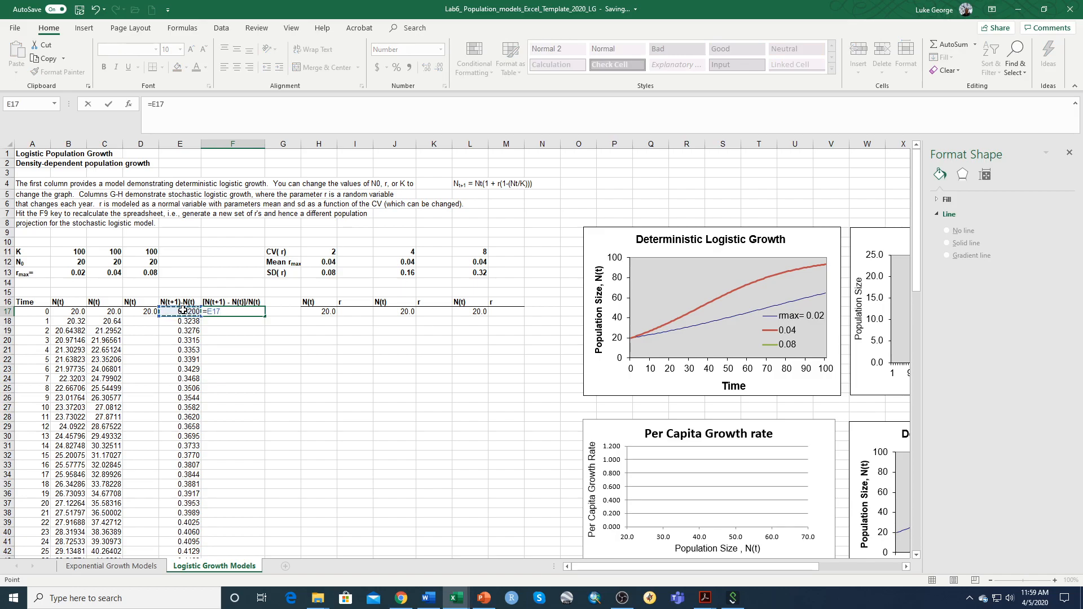
text(/)
click(81, 315)
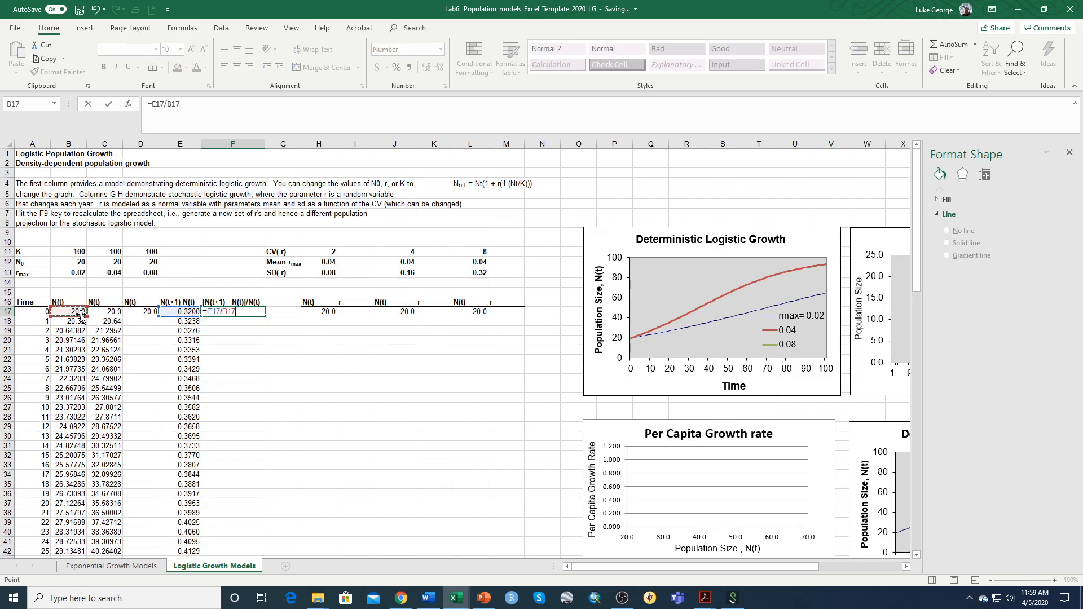
key(Return)
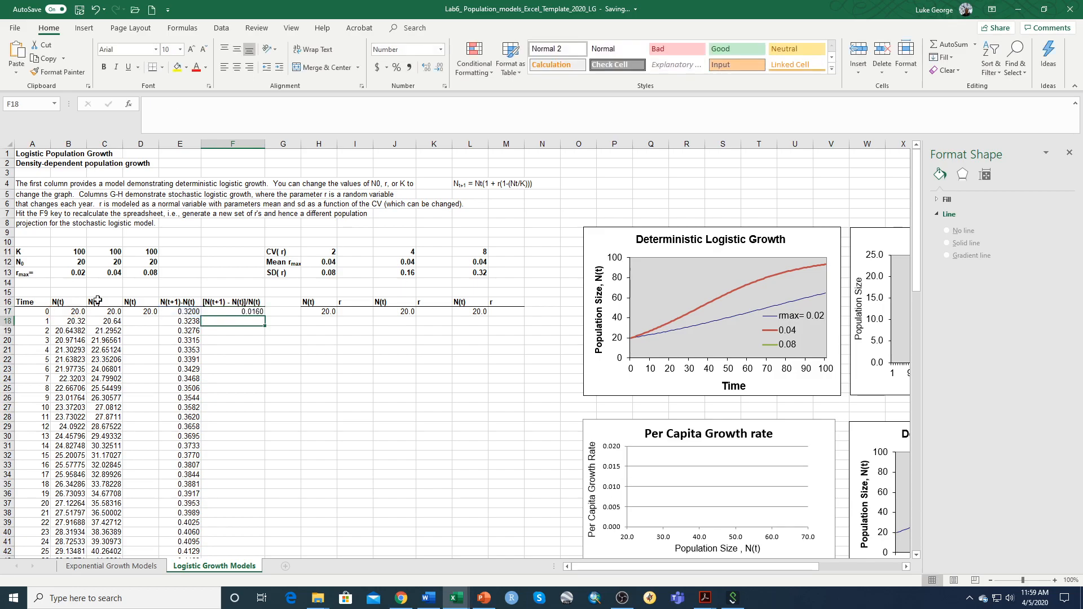
Step: Fill the F17 formula down column F through row 116 and inspect the Per Capita Growth rate chart
click(237, 312)
drag(266, 319, 261, 531)
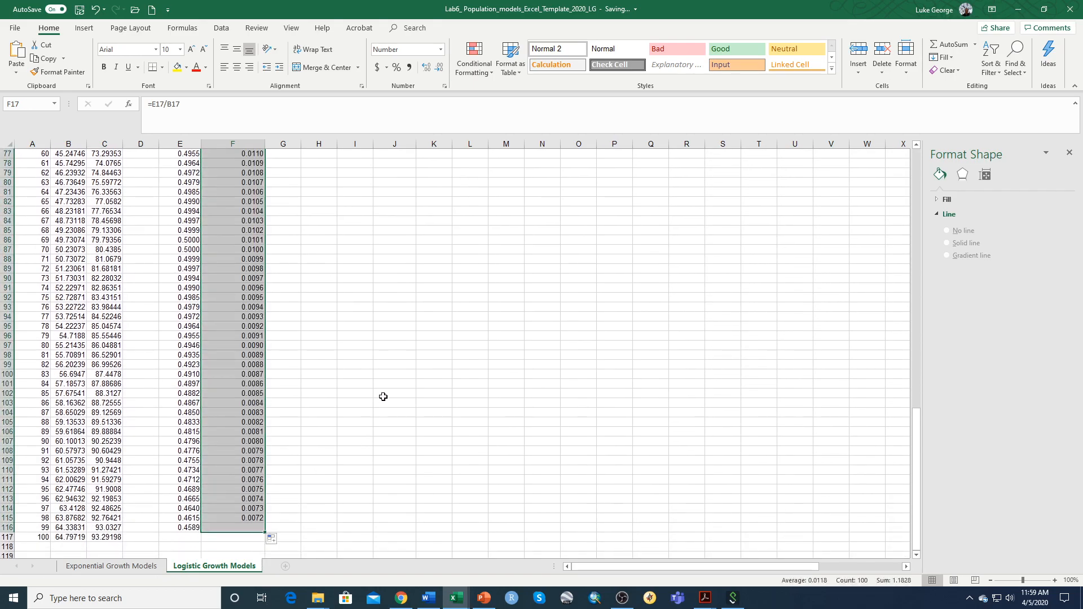
scroll(383, 396, up, 20)
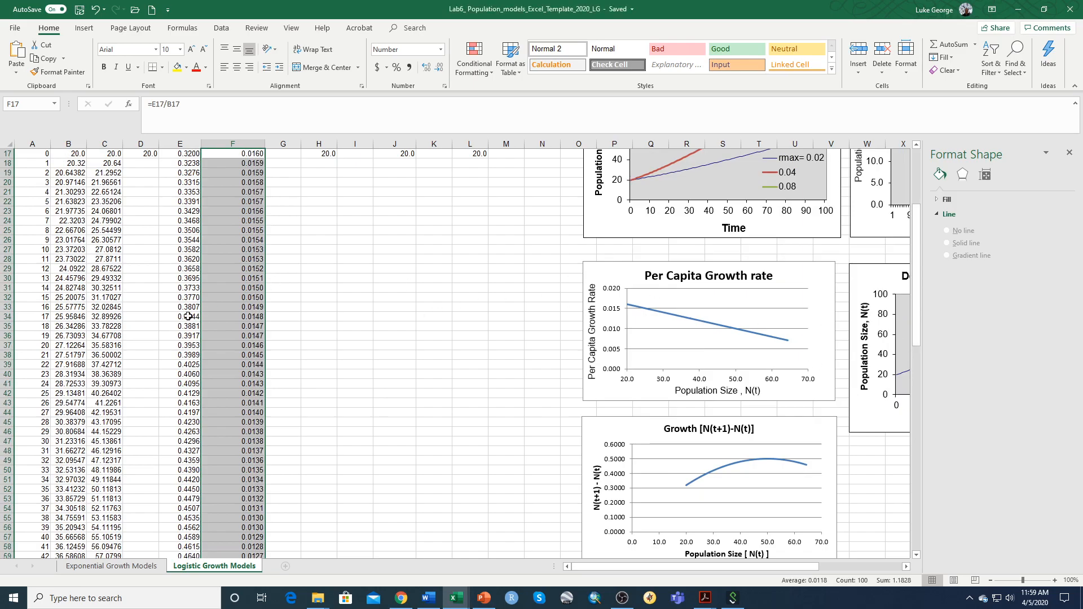
scroll(321, 243, up, 4)
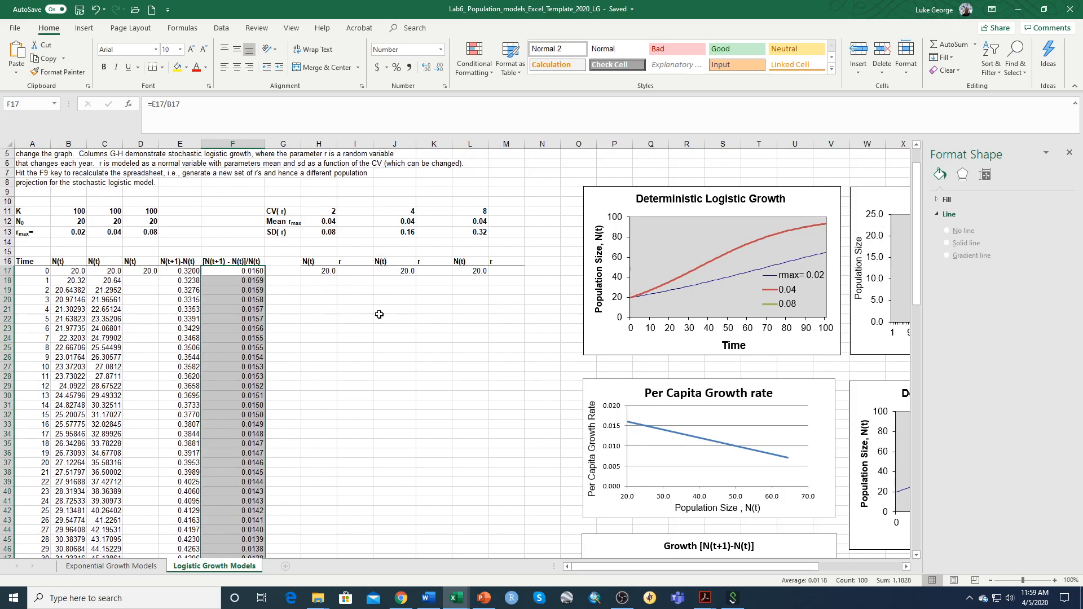
Step: Switch to the Lab 6 homework in Word and read section D on logistic growth with stochasticity and questions 7 and 8
click(428, 598)
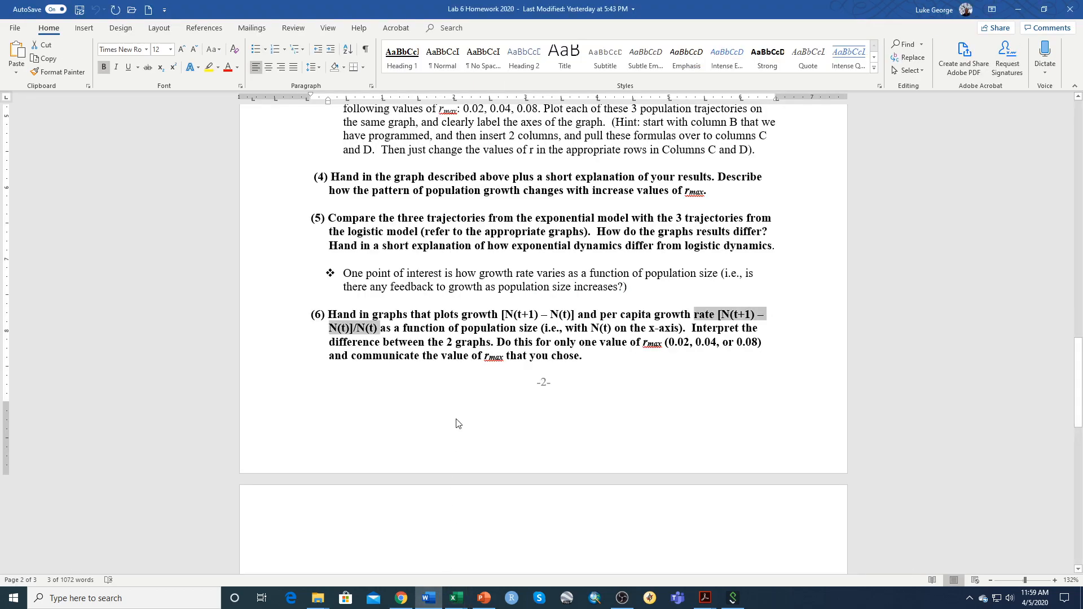
scroll(536, 403, down, 5)
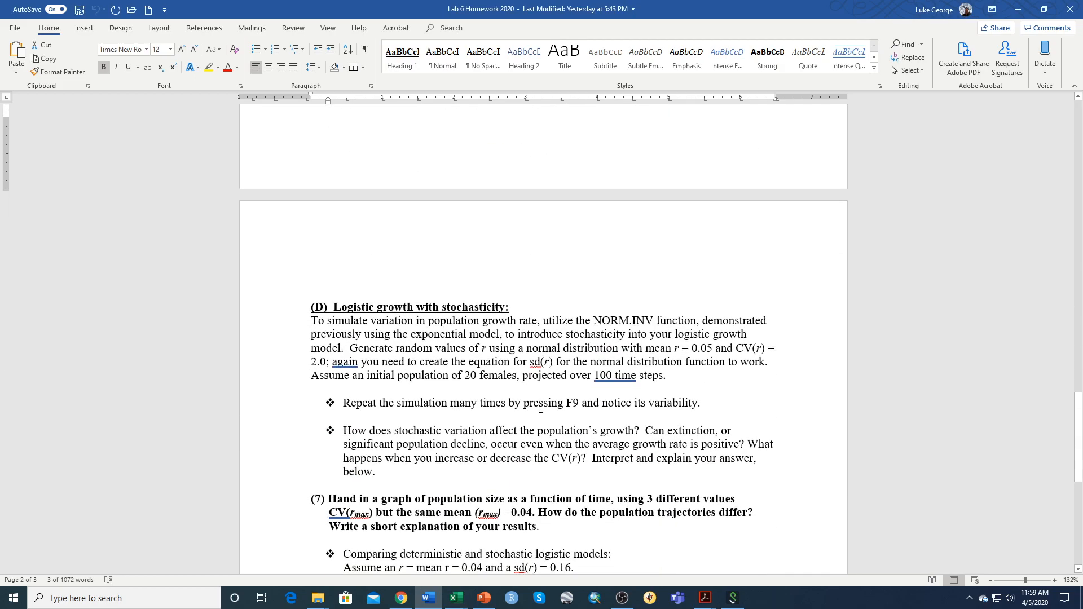
scroll(540, 408, down, 3)
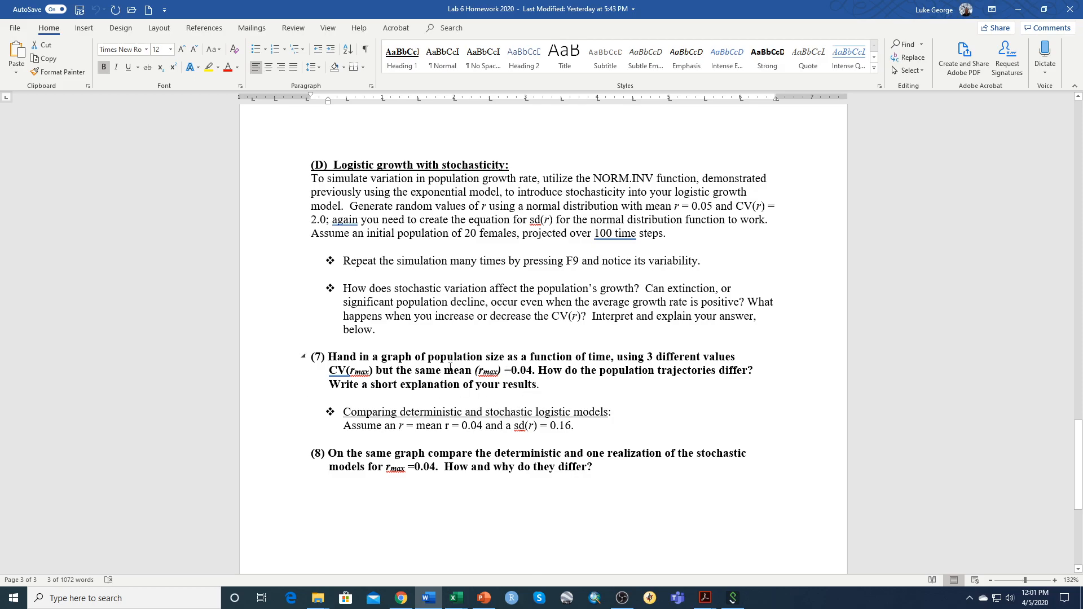
Step: Switch to the Lab6_Population_models_Excel_Template_2020_LG workbook in Excel, showing the Logistic Growth Models sheet
mouse_move(455, 597)
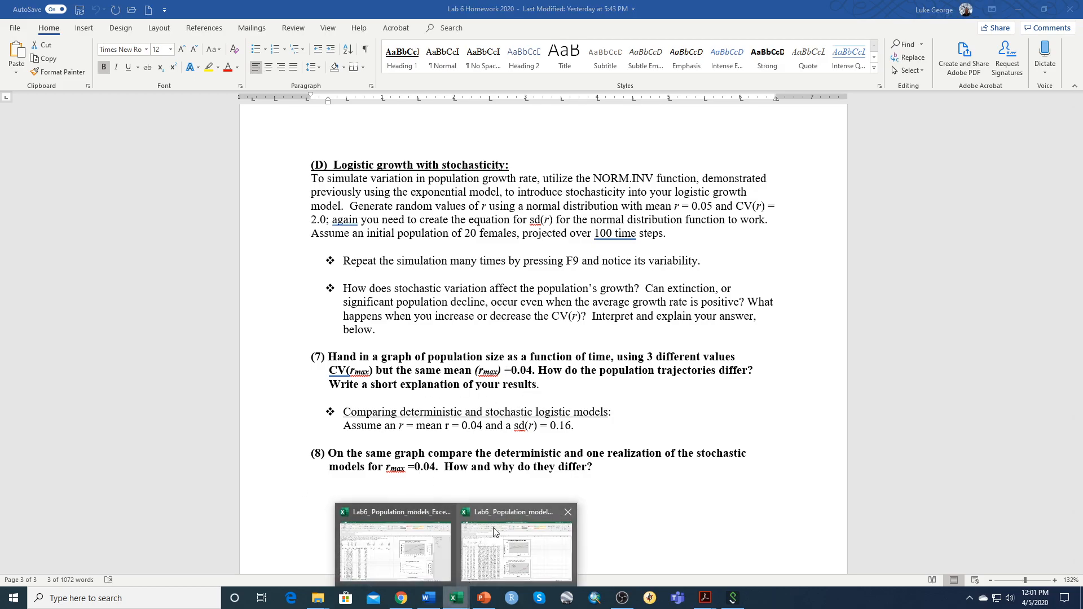
mouse_move(495, 532)
click(394, 552)
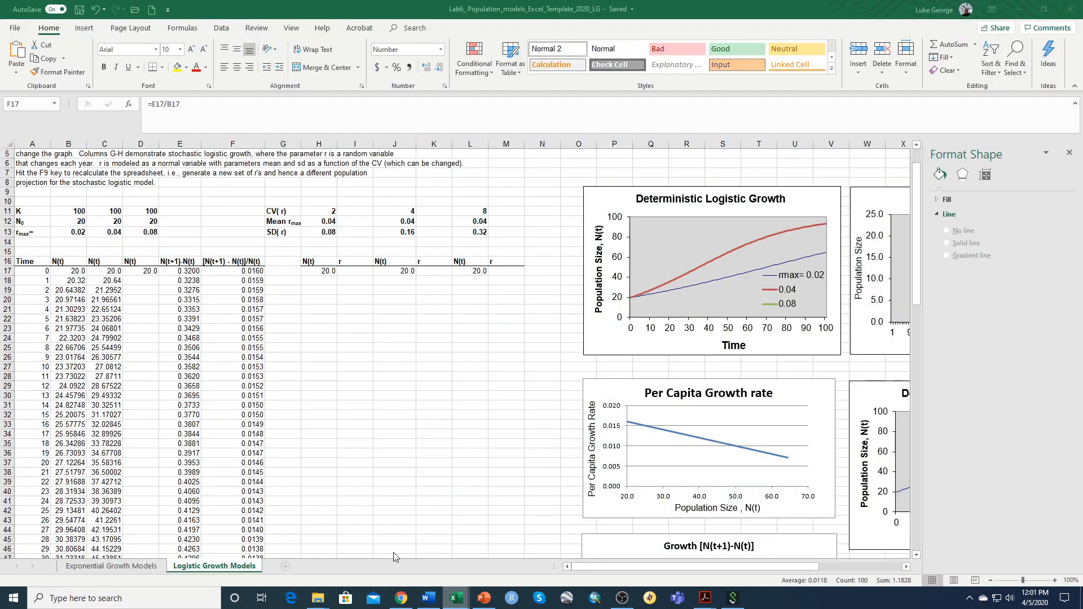
Step: Enter the random growth rate formula =NORM.INV(RAND(),$H$12,$H$13) in I17 for the CV(r) 2 scenario
click(360, 272)
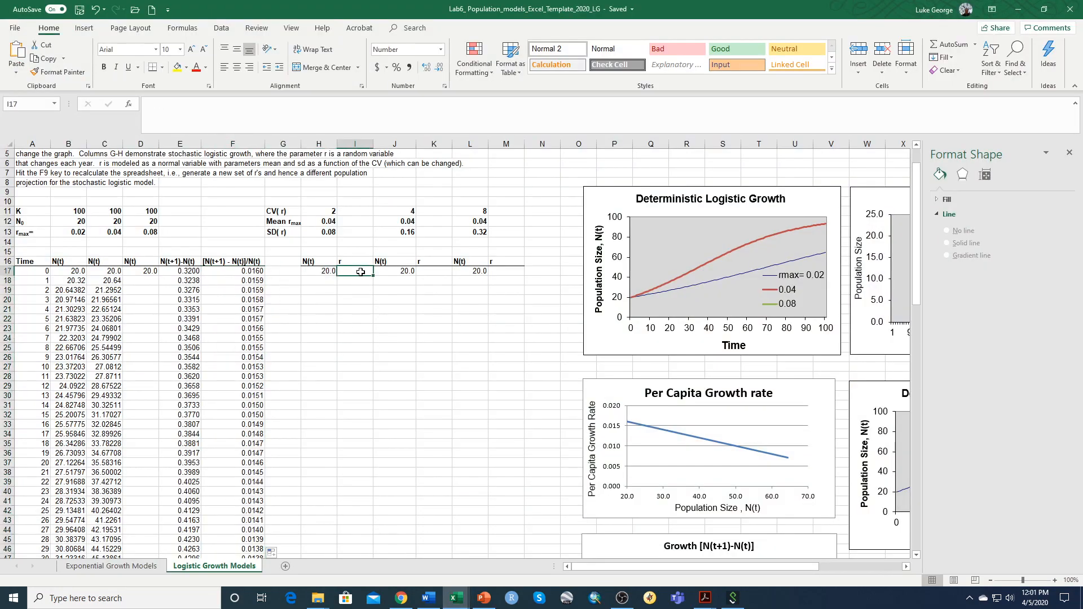
text(=)
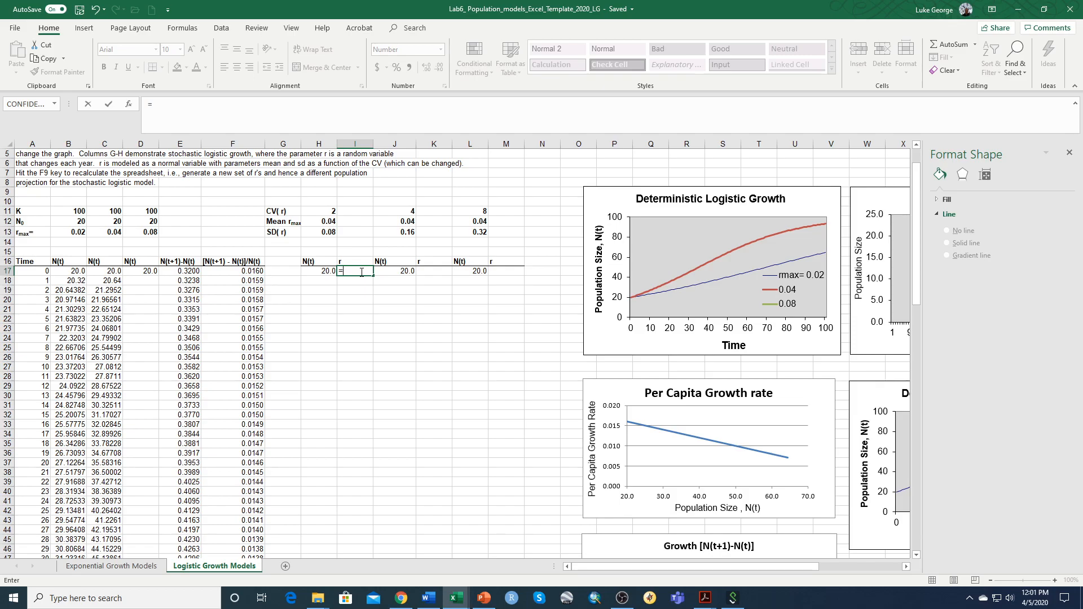
text(n)
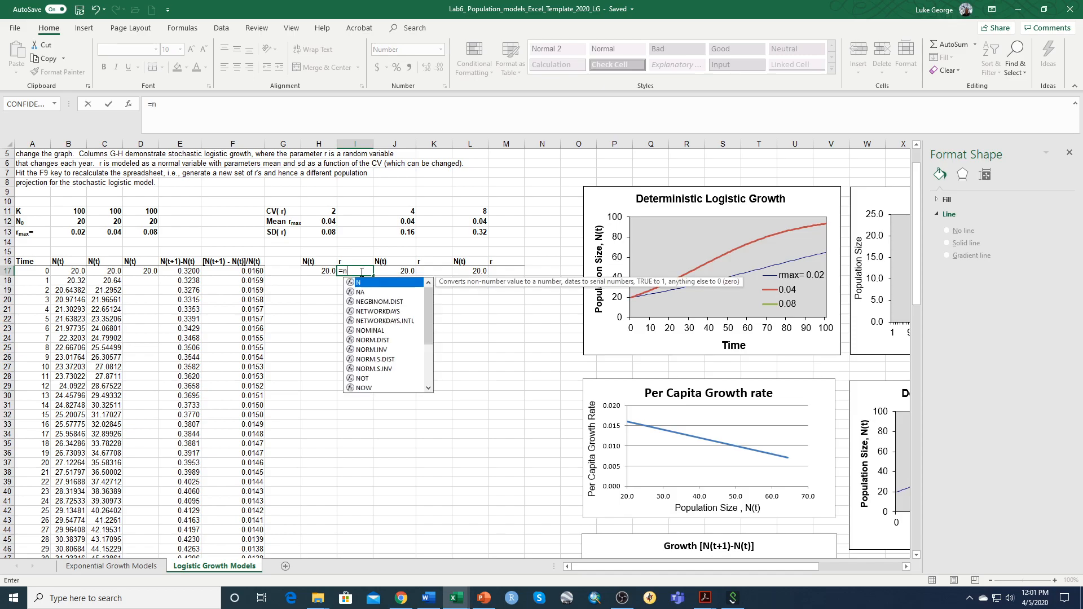
text(orm.)
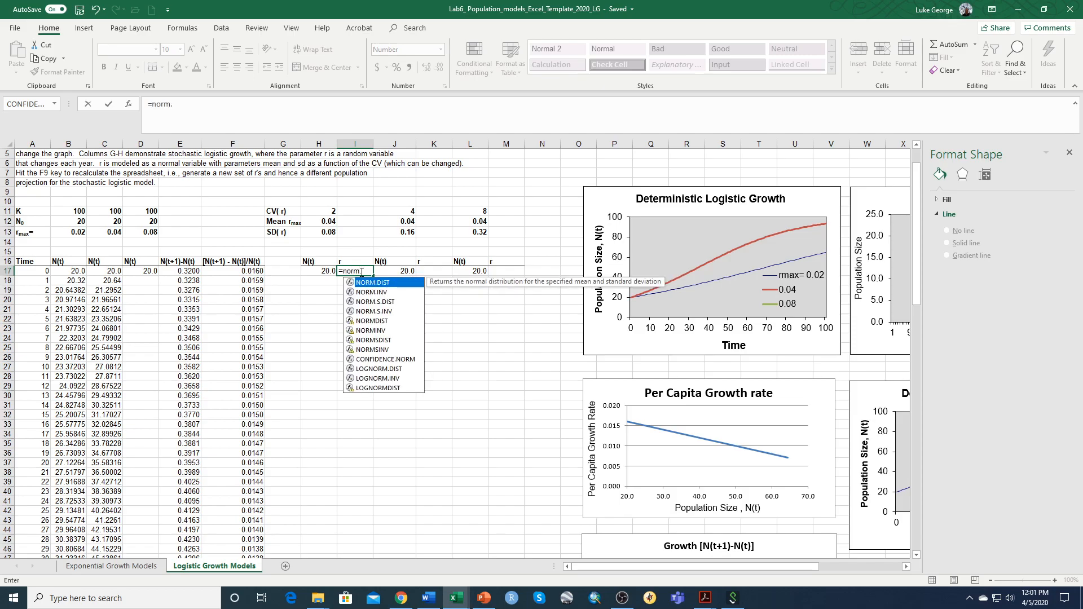
text(in)
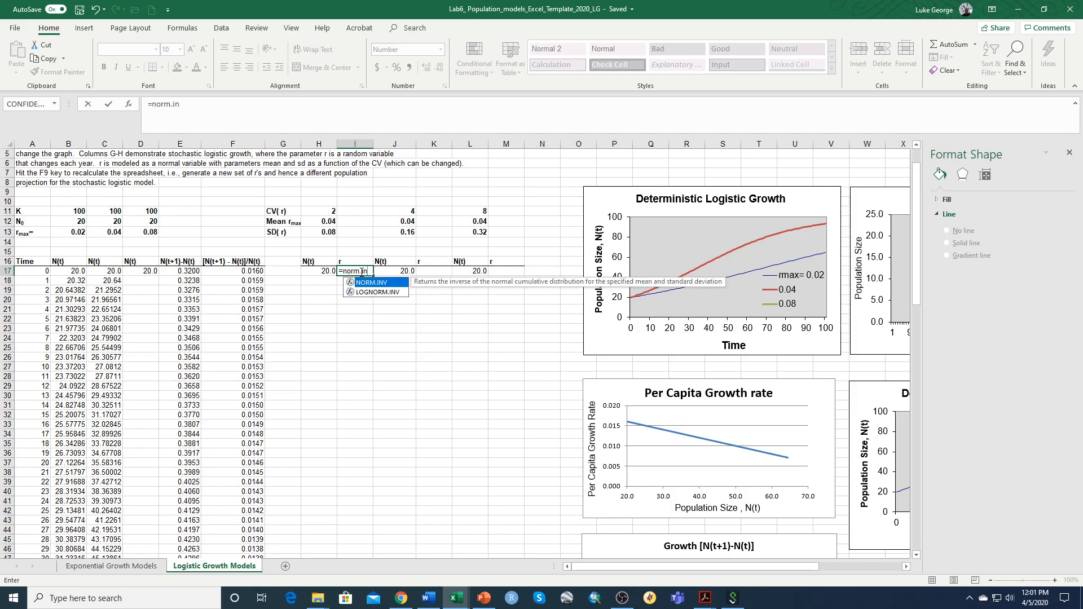
text(v()
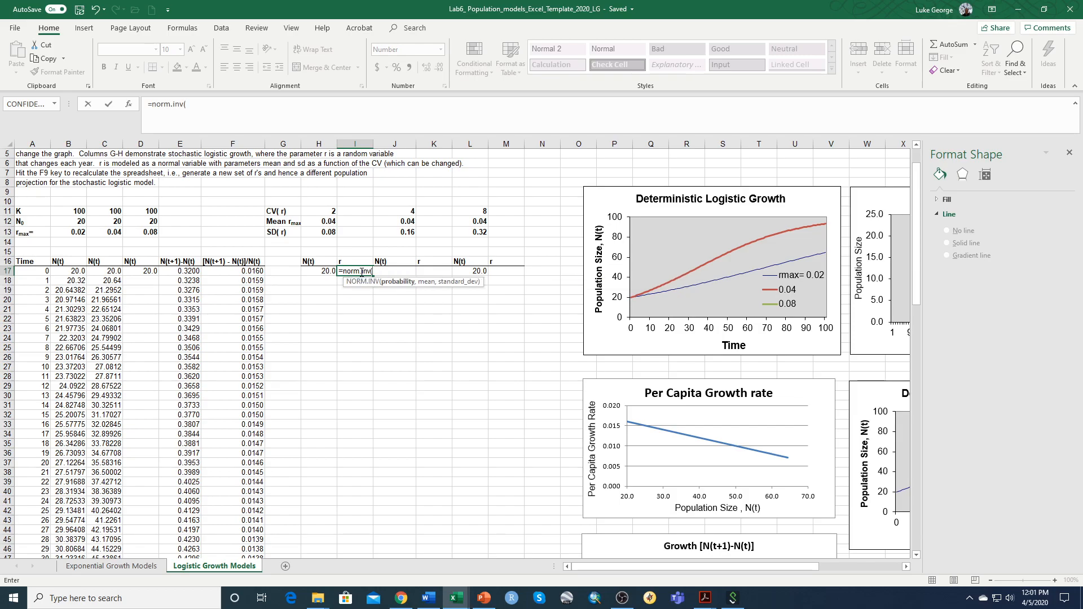
text(rand)
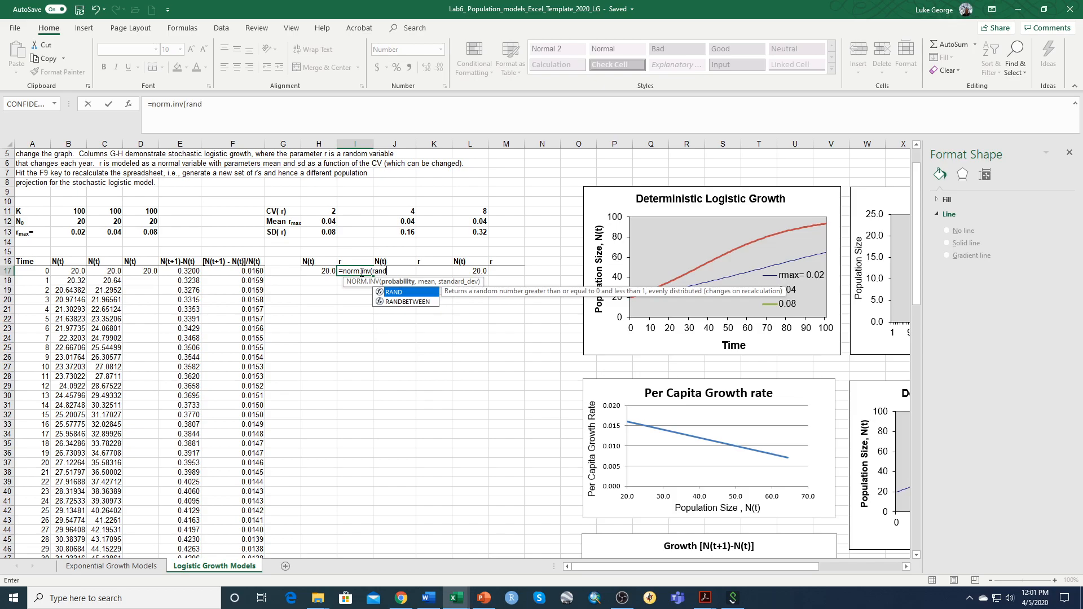
text((),)
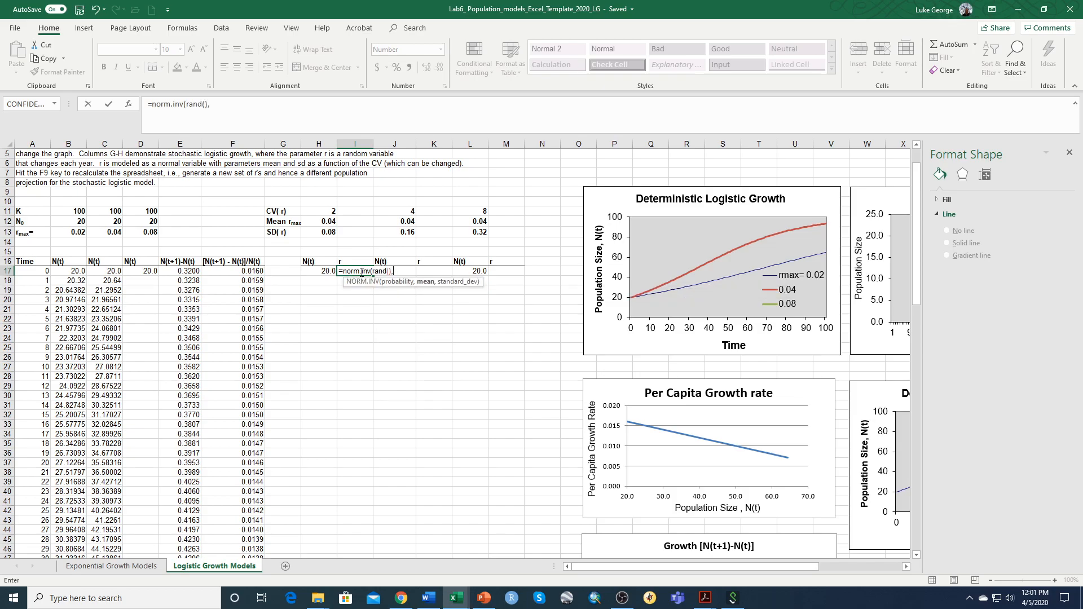
click(329, 221)
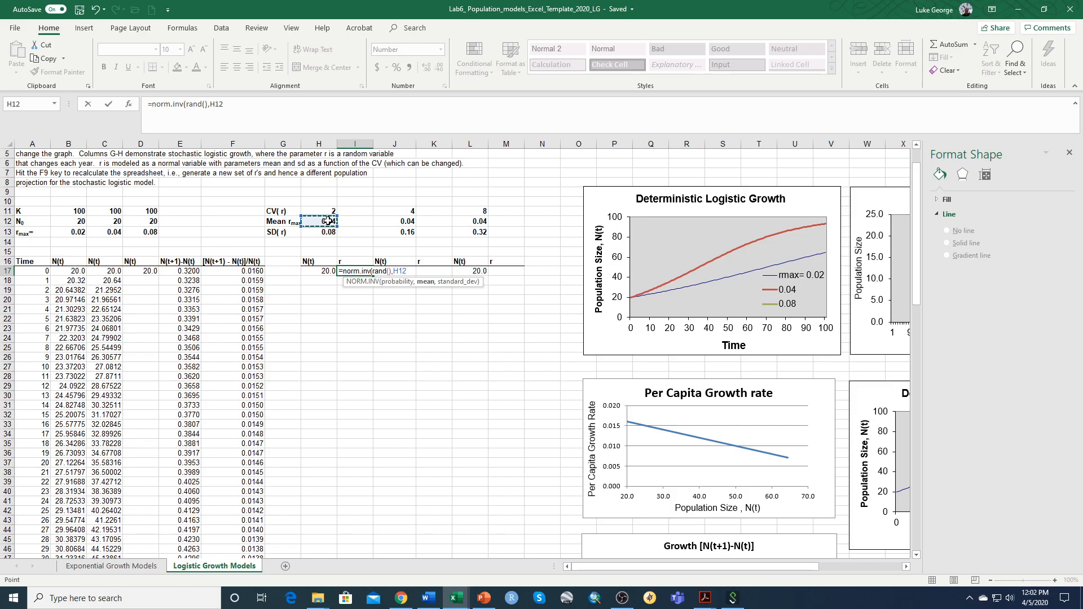
key(F4)
text(,)
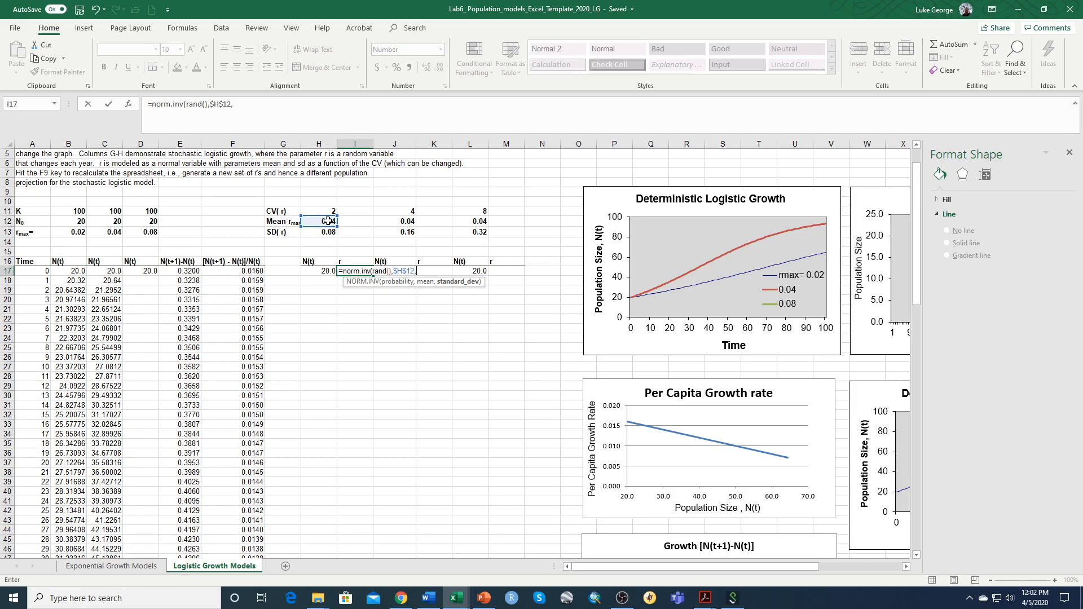
click(324, 234)
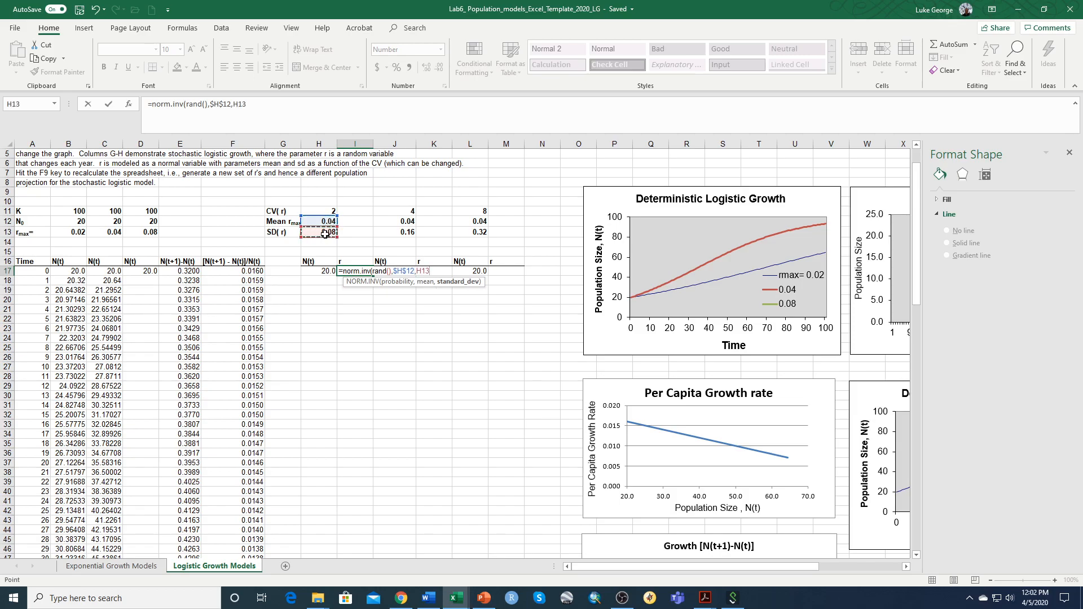
key(F4)
text())
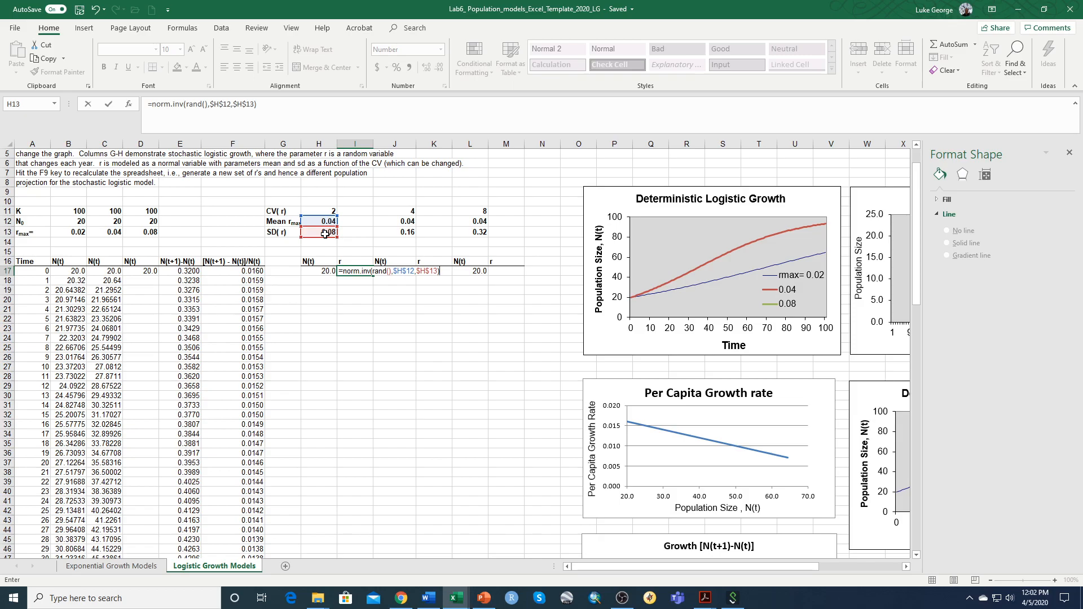
key(Return)
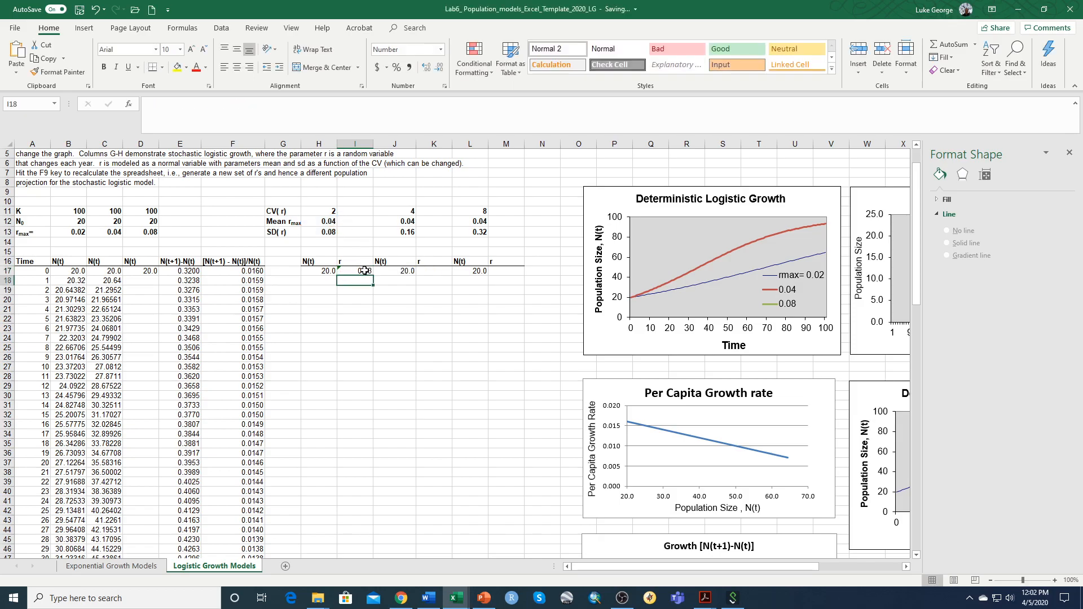
Step: Fill the I17 random r formula down through row 116 and calculate the average of I17:I117 in I118
click(364, 270)
drag(373, 277, 368, 522)
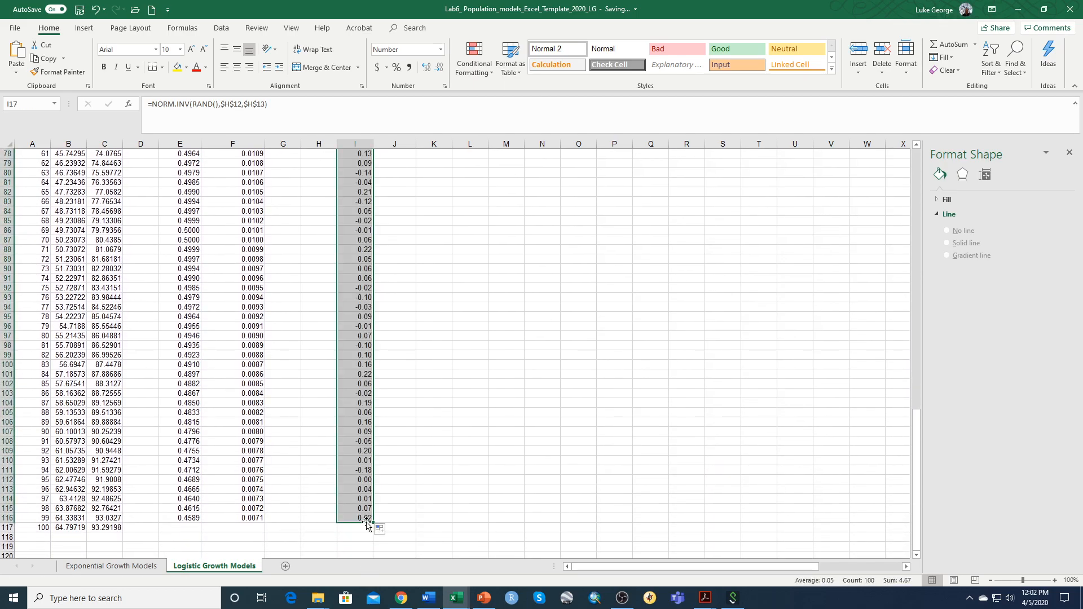
click(359, 537)
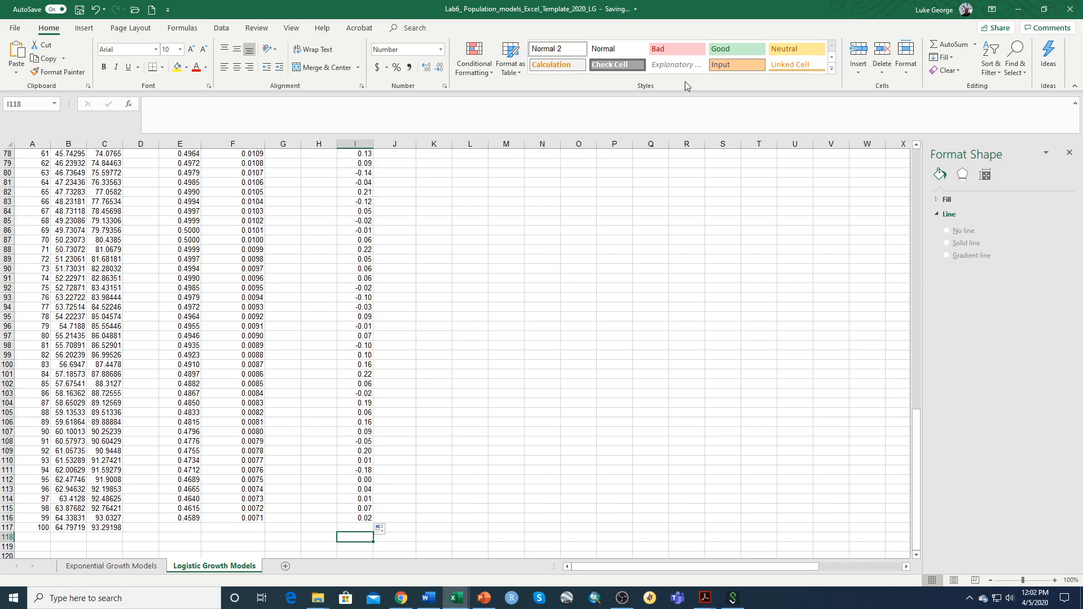
click(974, 49)
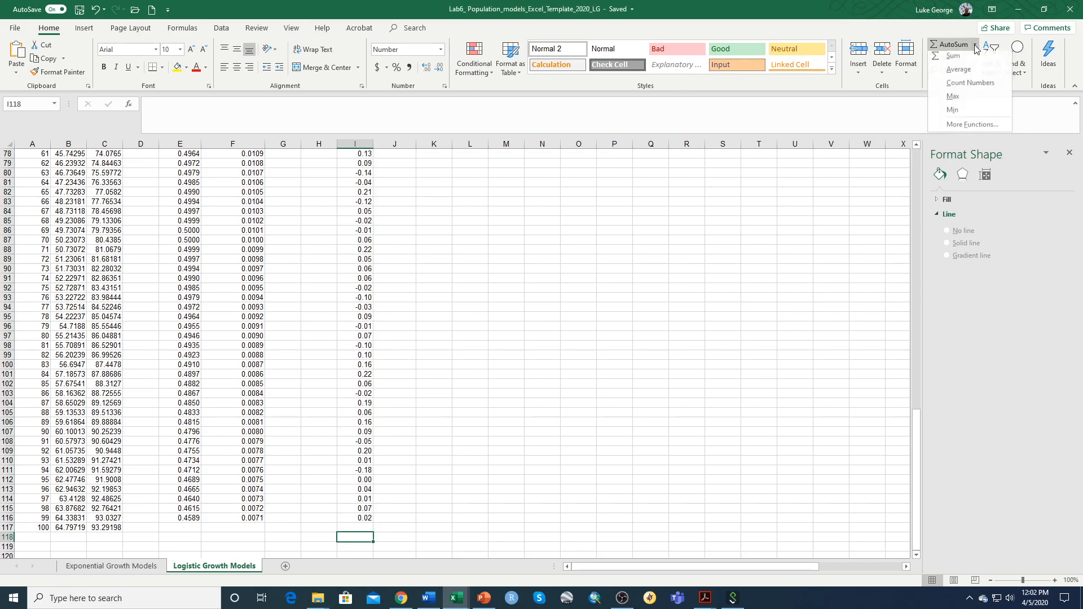
click(966, 75)
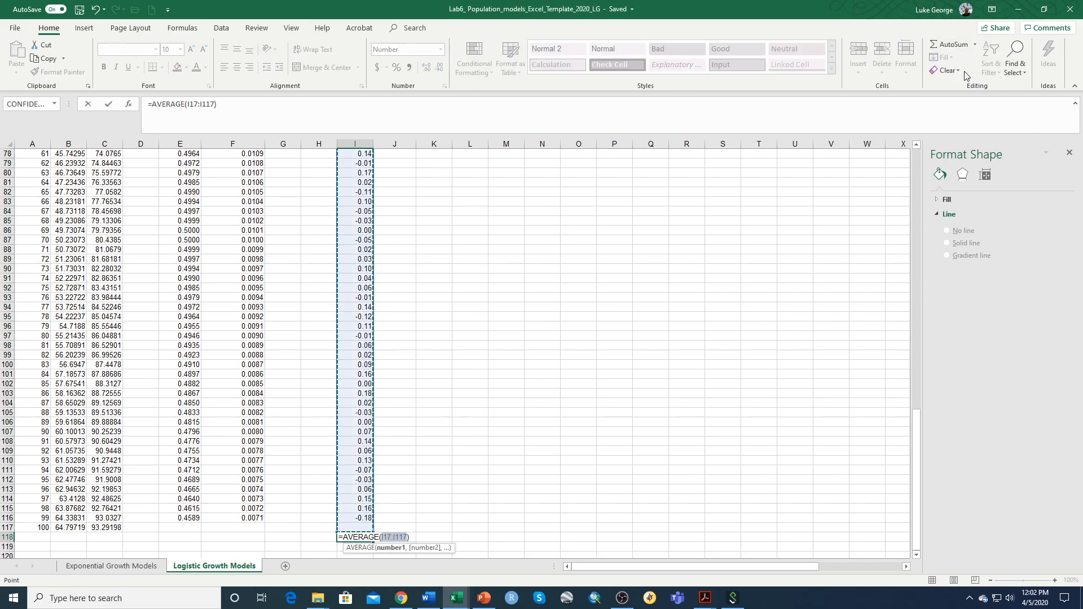
key(Return)
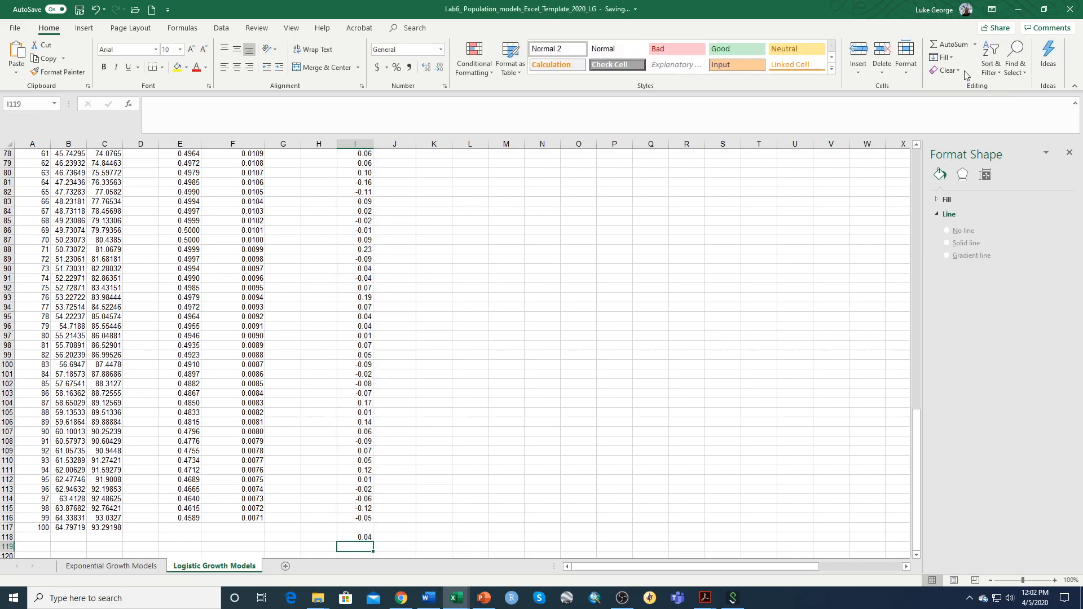
Step: Enter the stochastic logistic growth formula =H17*(1+I17*(1-(H17/$B$11))) in H18
scroll(476, 502, up, 18)
scroll(480, 501, up, 7)
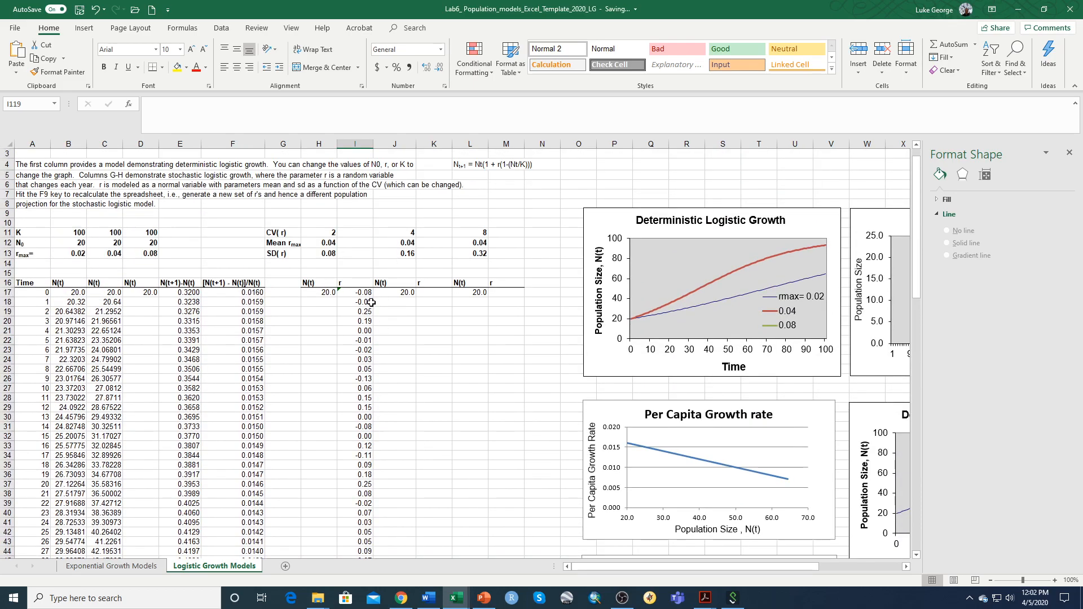
click(322, 304)
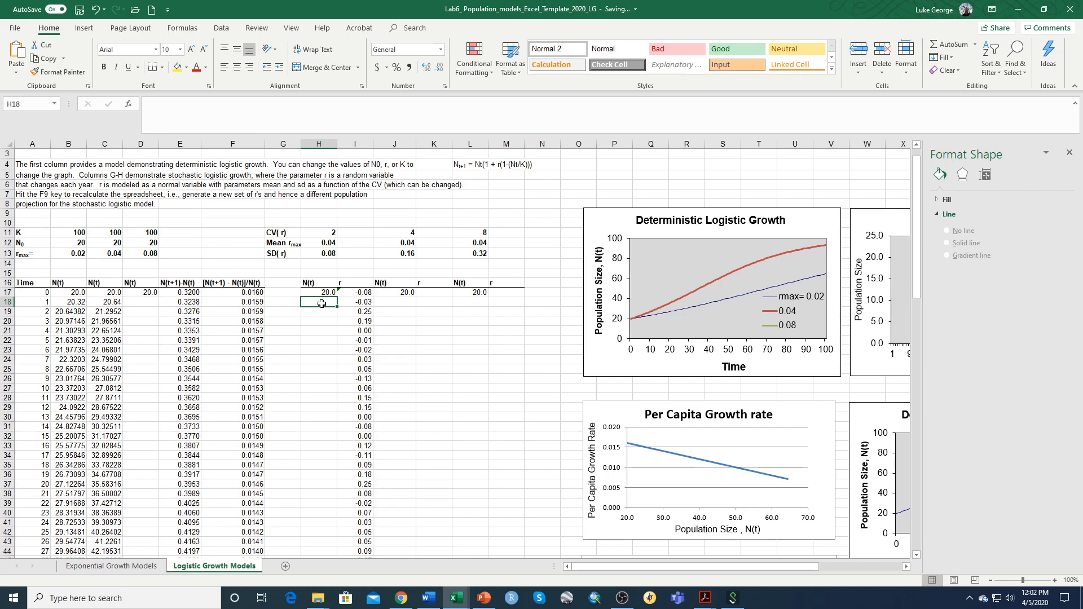
text(=)
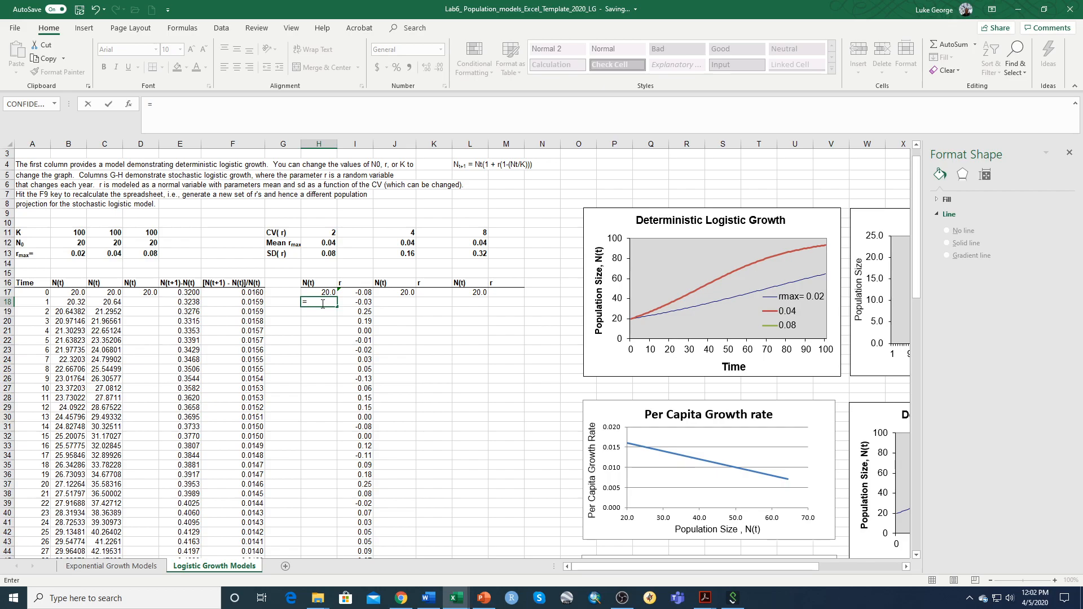
click(325, 293)
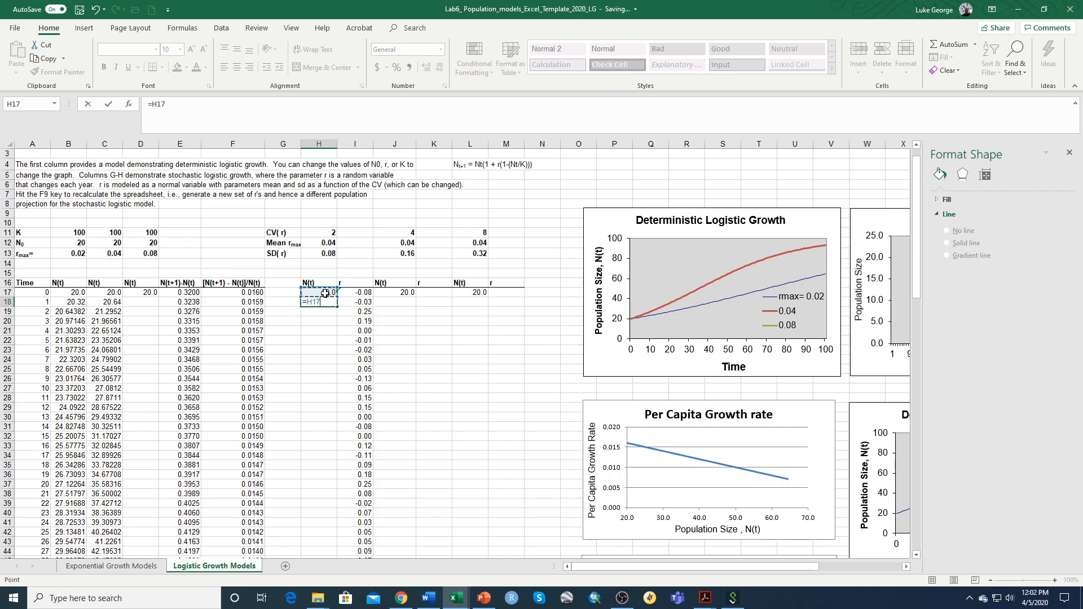
text(*)
text((1+)
click(365, 293)
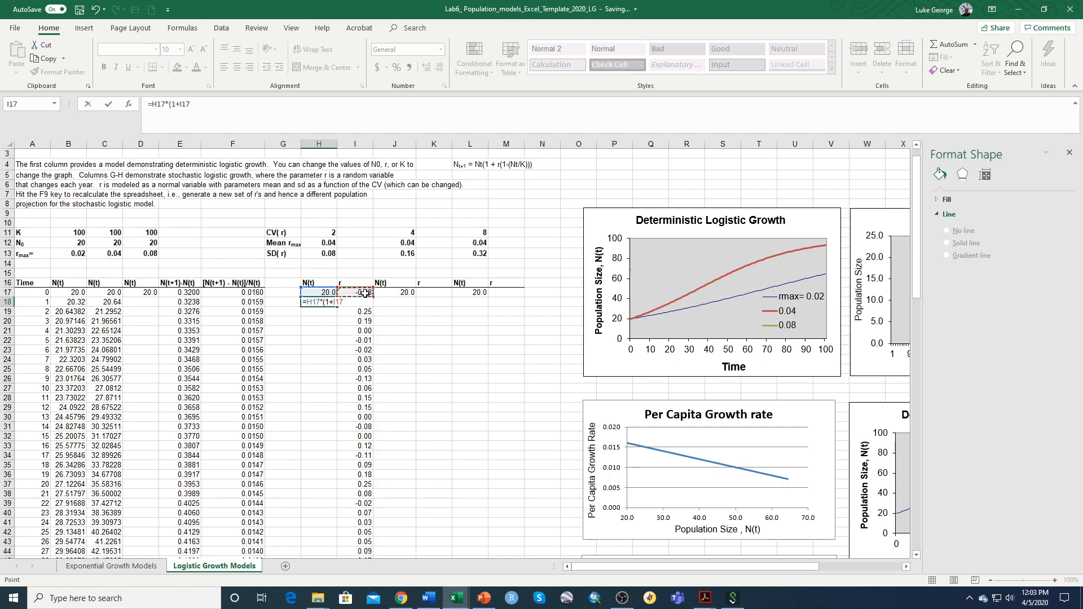
text(*)
click(319, 292)
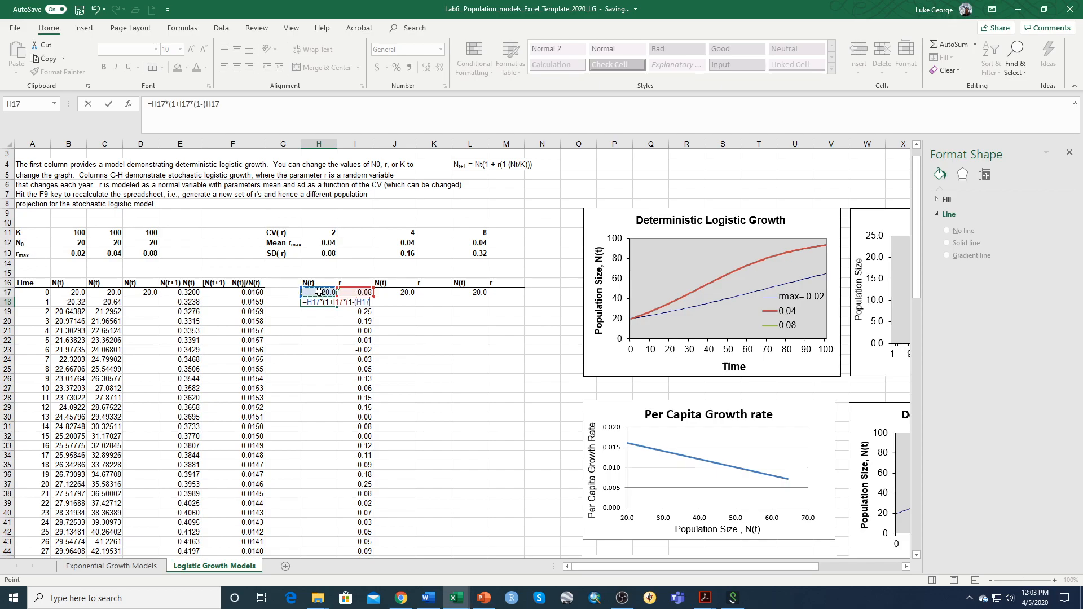
text(/)
click(84, 234)
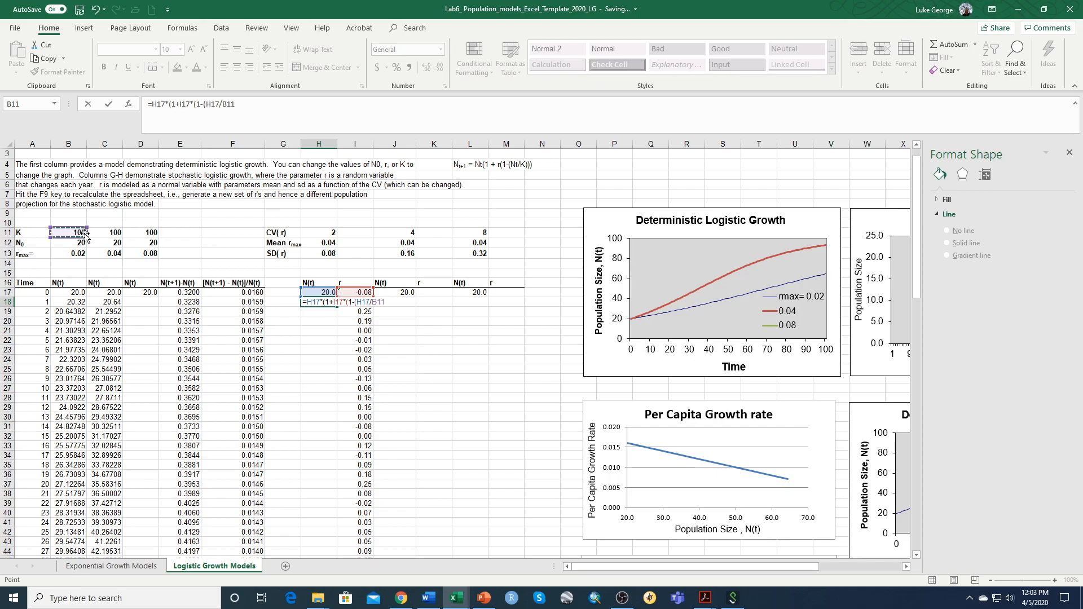
key(F4)
text())
key(Return)
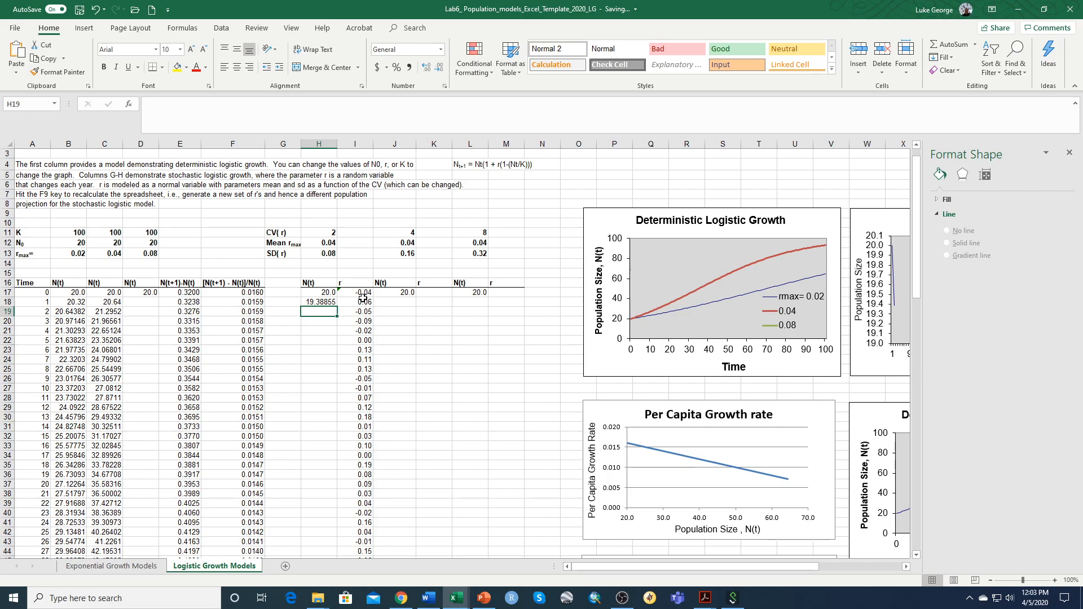
Step: Fill the H18 formula down column H through row 116 and inspect the Stochastic Logistic Growth chart
click(325, 303)
drag(338, 306, 334, 519)
scroll(366, 481, up, 17)
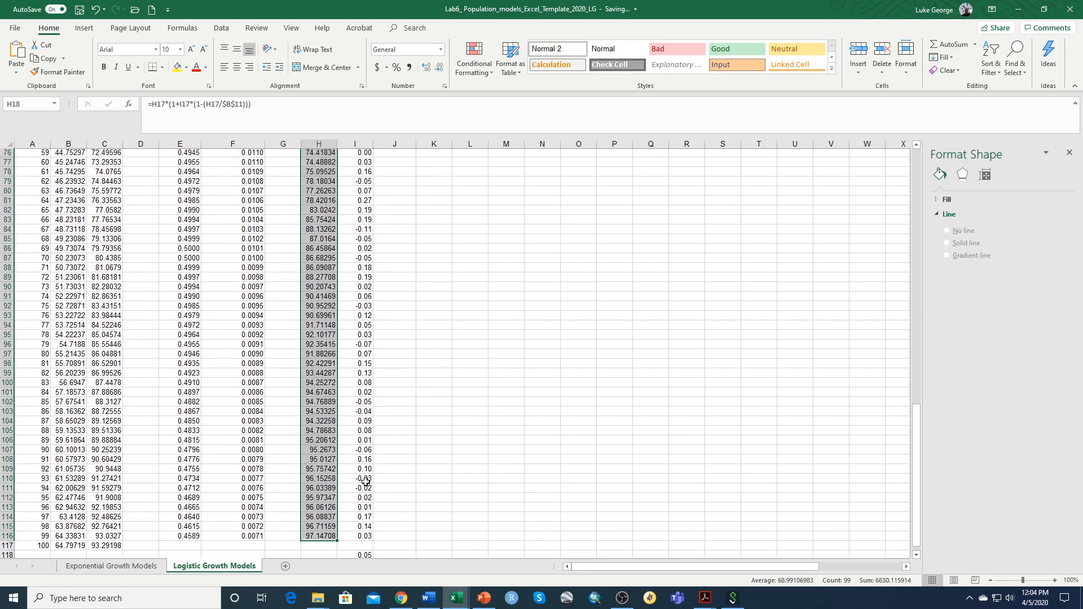
scroll(366, 482, up, 8)
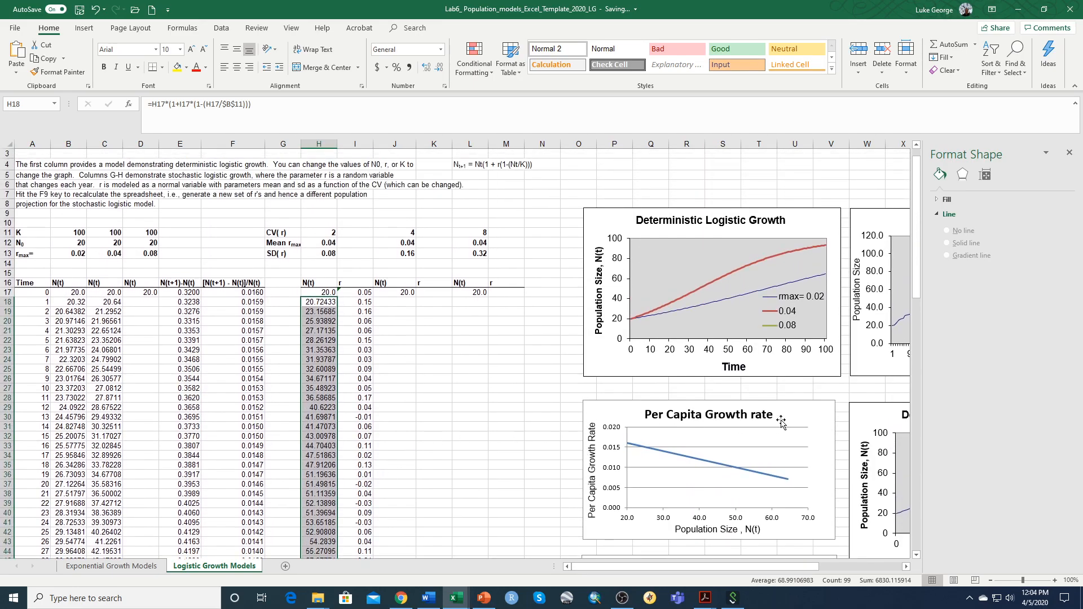
drag(604, 567, 689, 567)
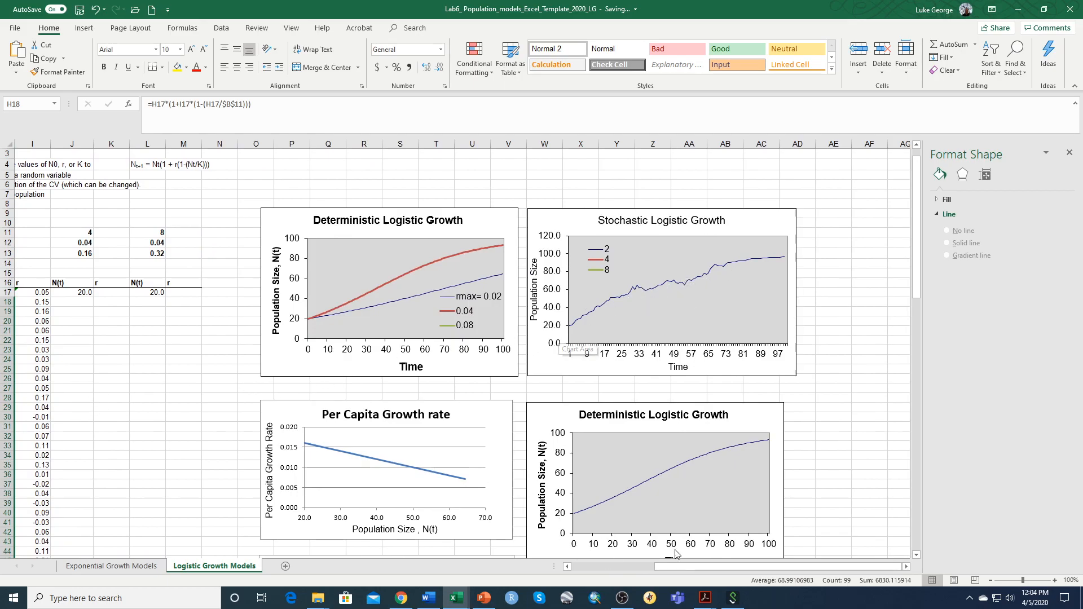
drag(694, 566, 602, 570)
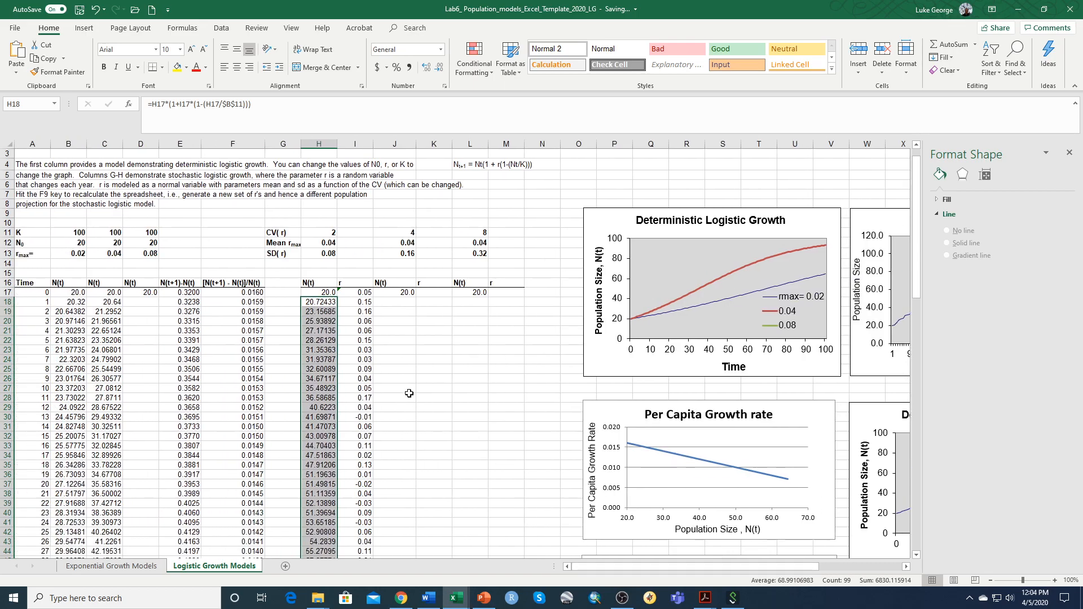
Step: Inspect the CV(r) value in J11 and the SD(r) formula in J13 for the second stochastic scenario
click(404, 231)
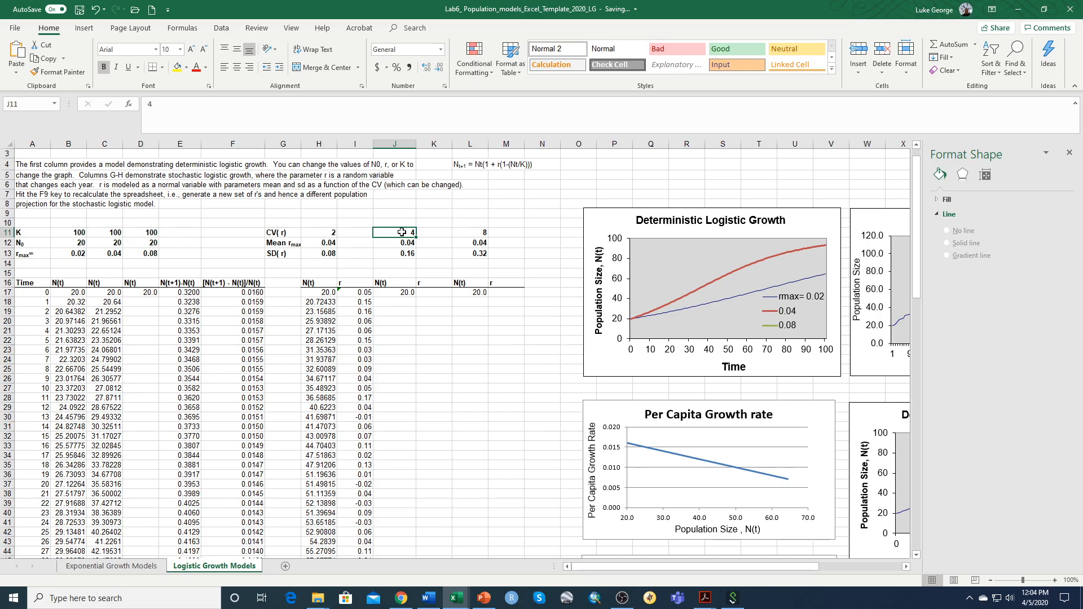
click(403, 256)
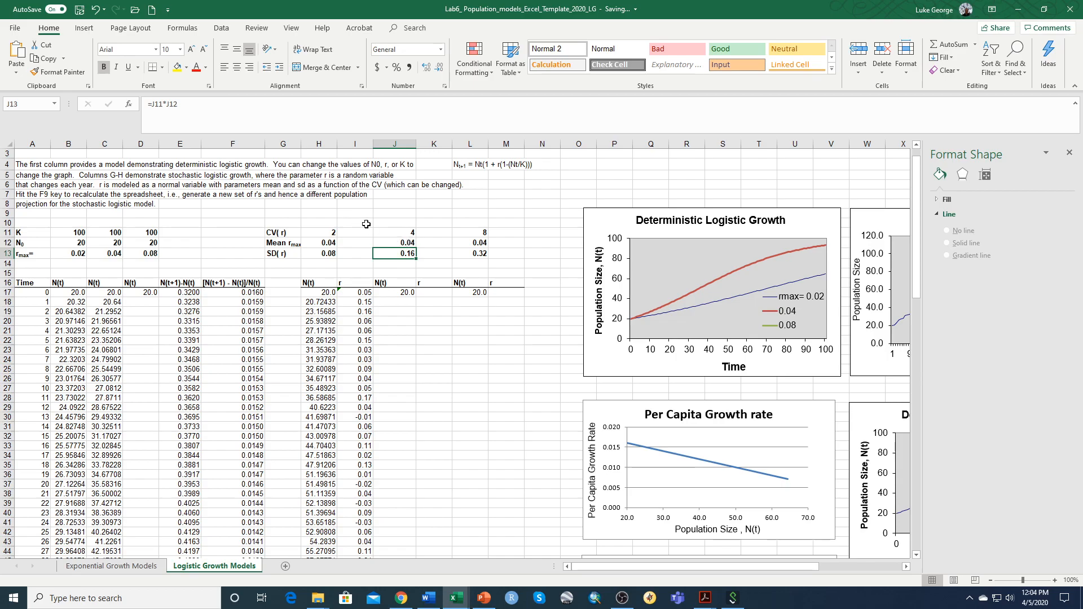
double_click(407, 253)
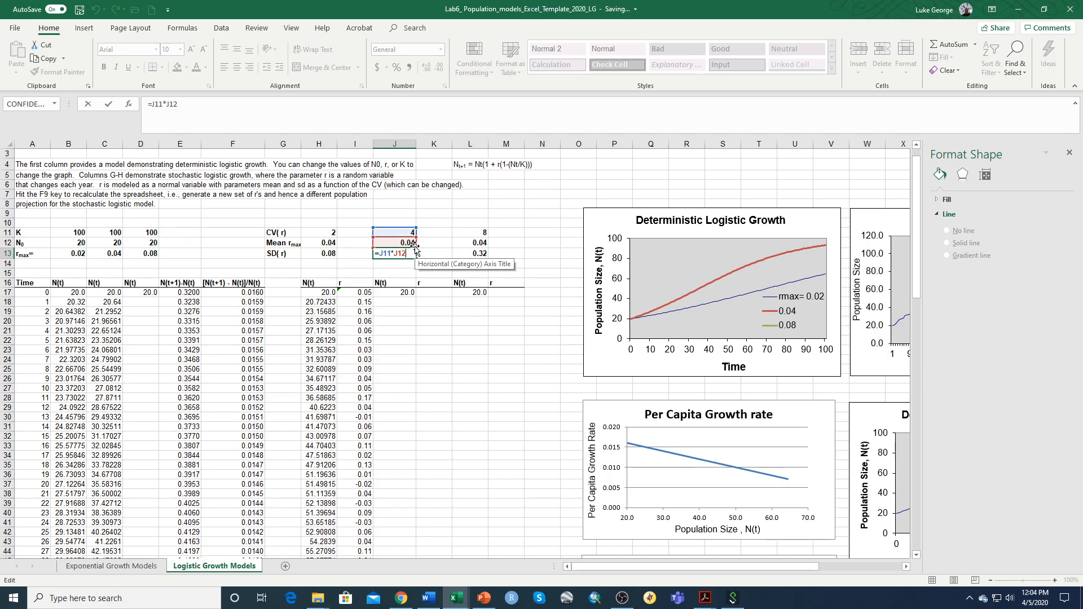
key(Return)
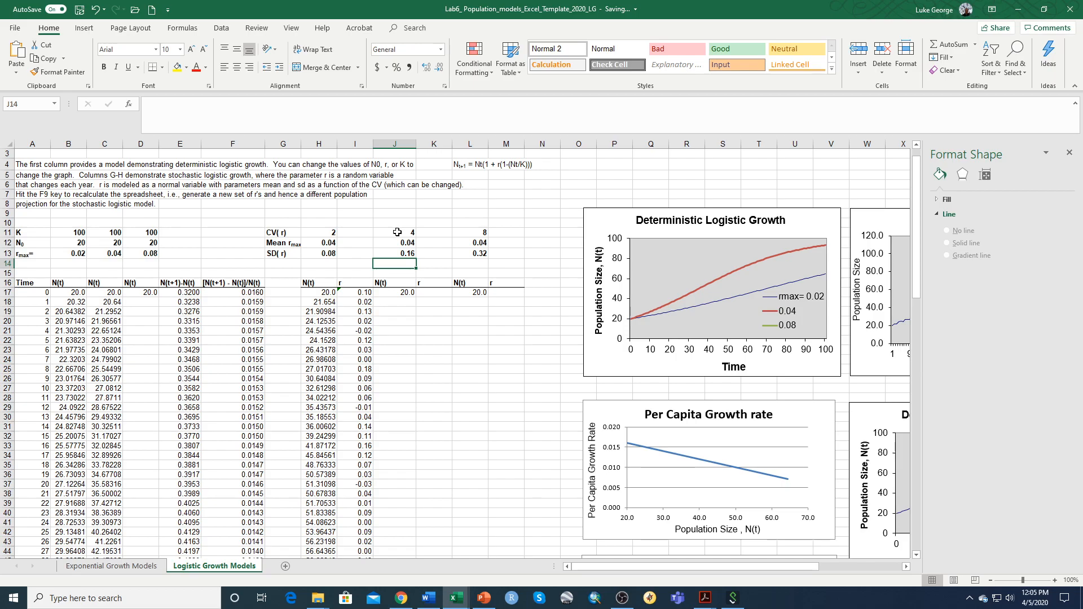
Step: Examine the lower Deterministic Logistic Growth chart, its source series and the stochastic columns, and switch to the Lab 6 Homework document in Word for question 8
drag(714, 568, 788, 568)
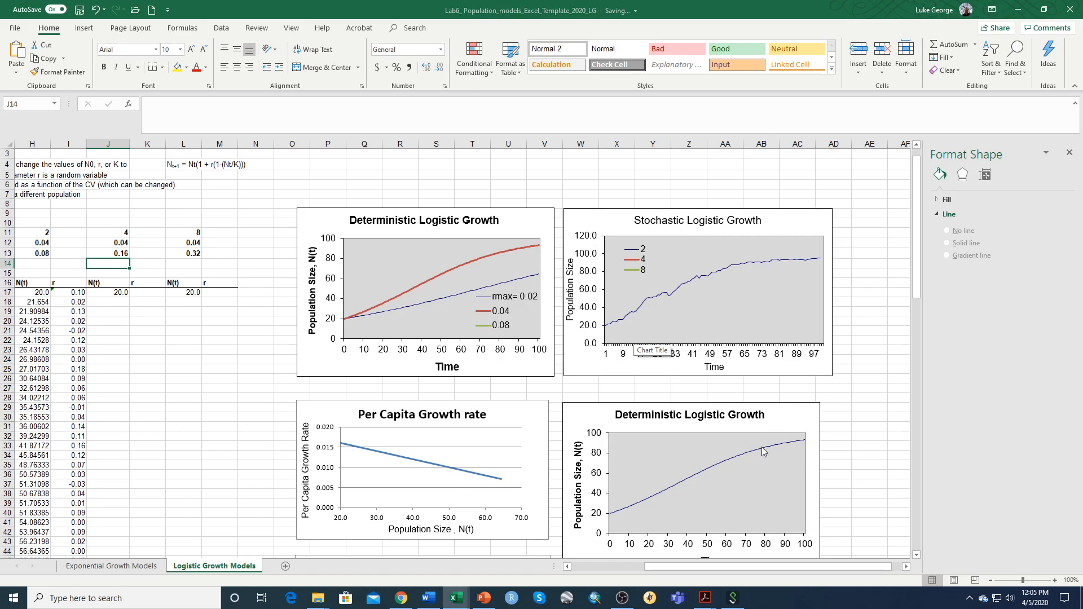
click(721, 479)
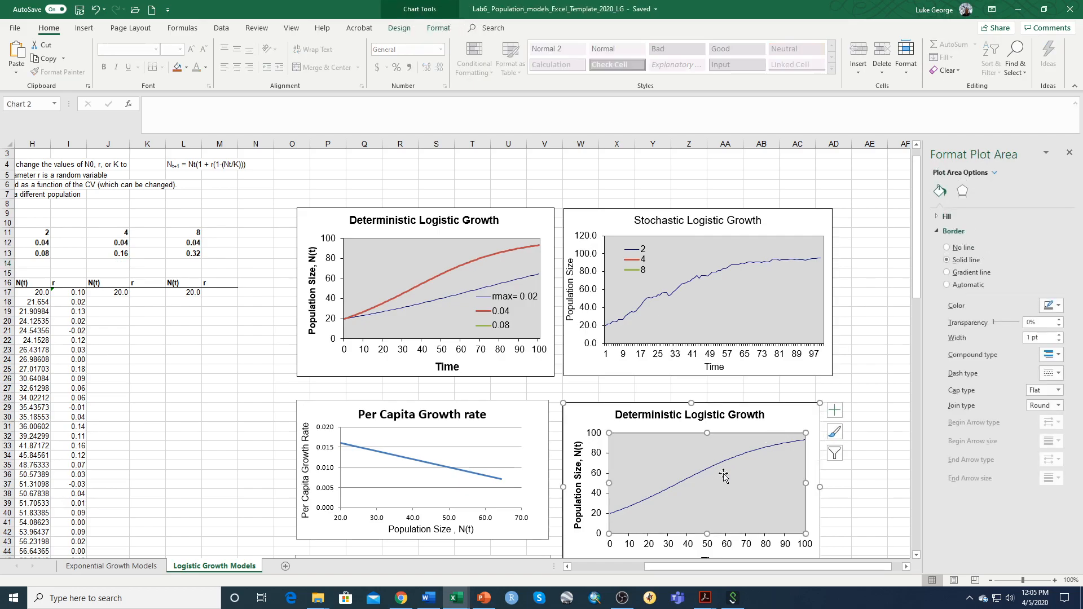
click(882, 448)
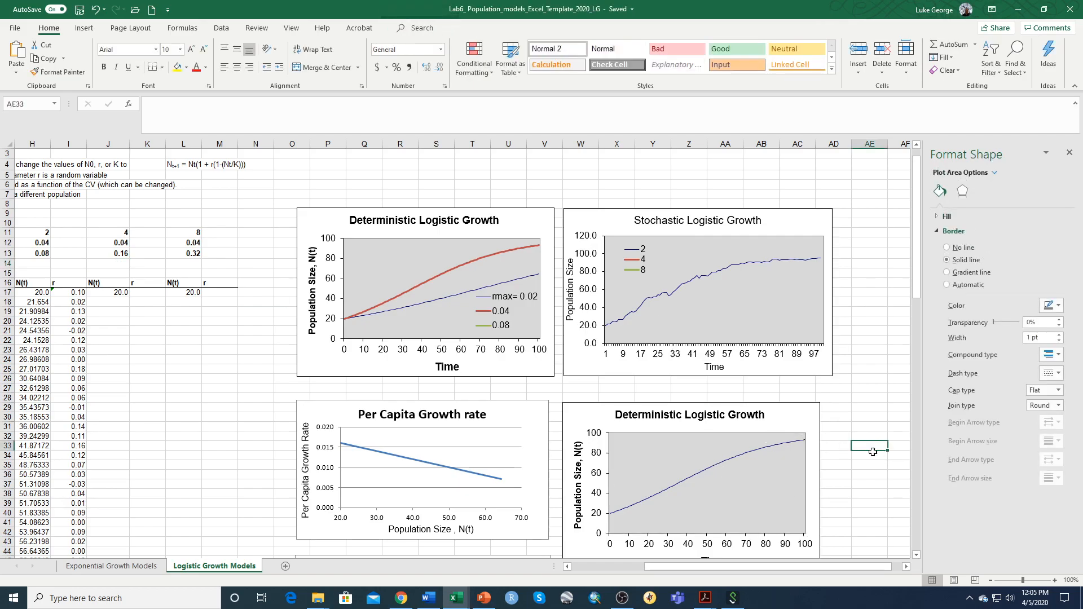
click(719, 468)
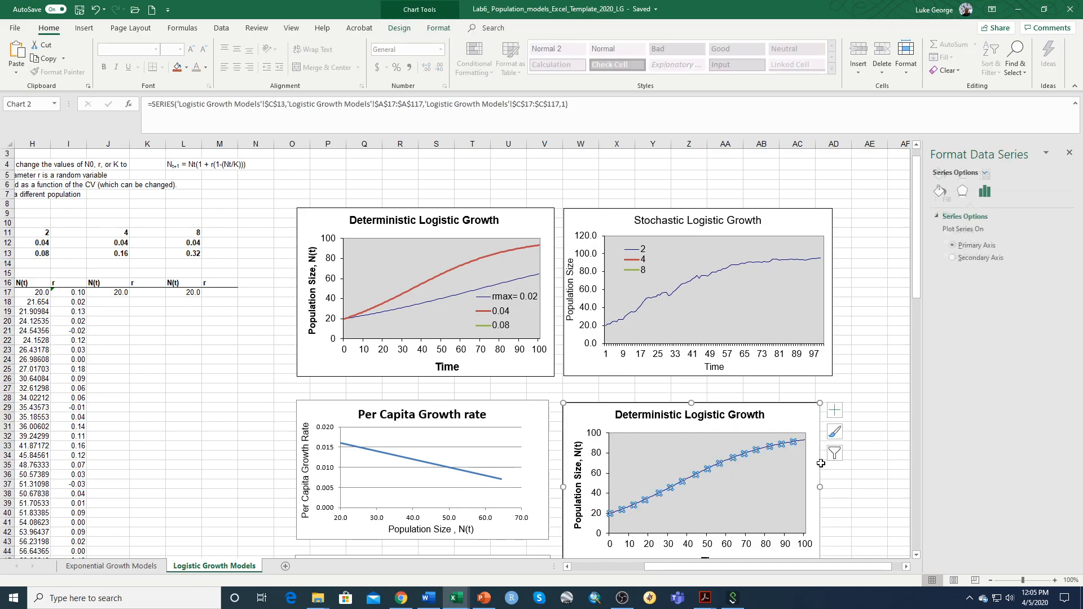
drag(756, 567, 679, 570)
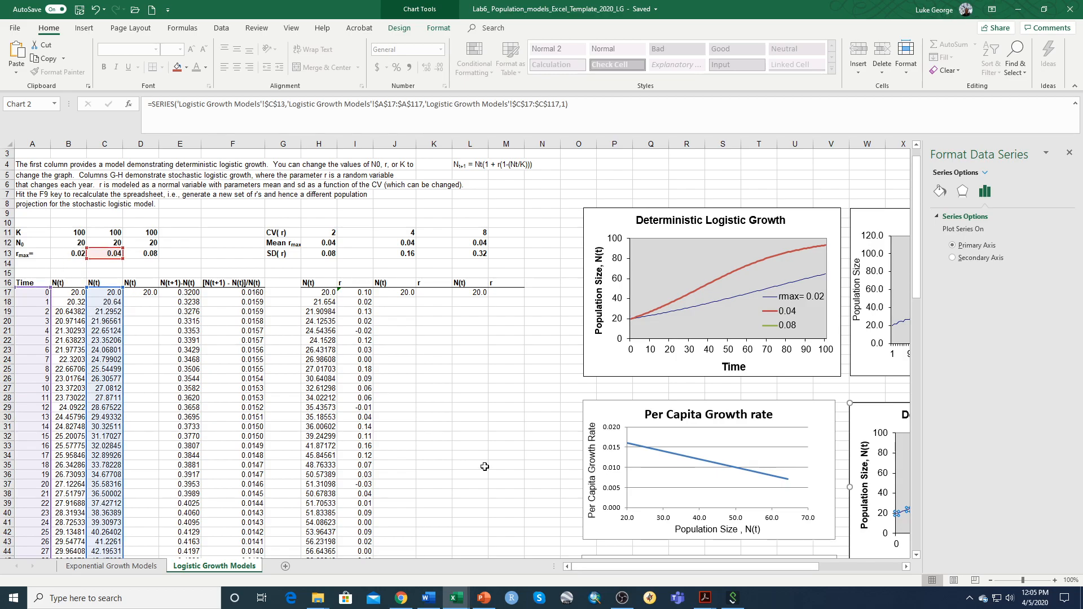
drag(702, 566, 787, 563)
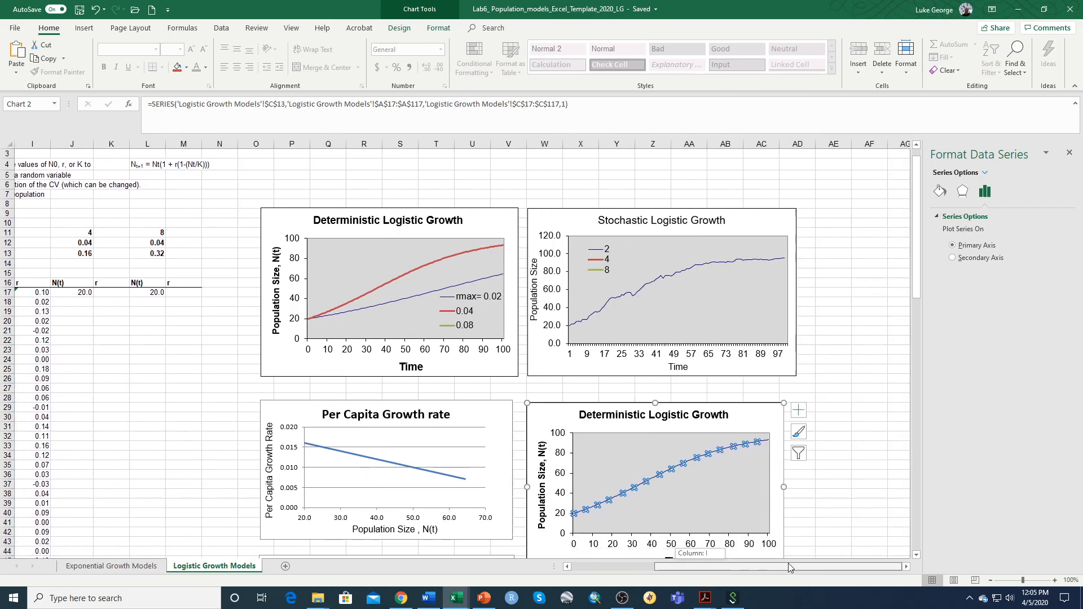
drag(788, 563, 652, 563)
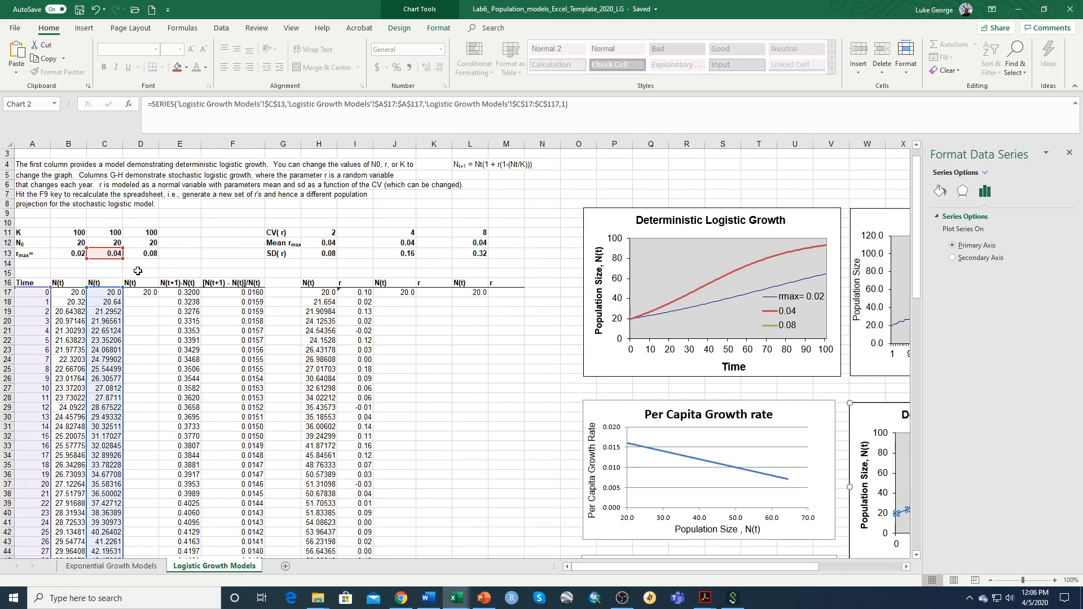
drag(783, 567, 815, 564)
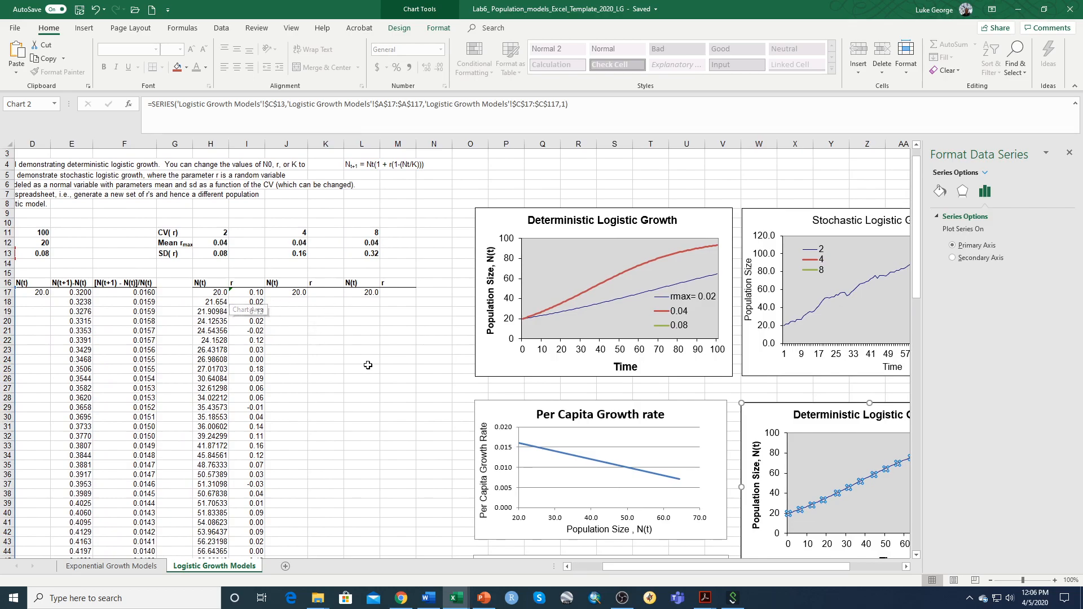
drag(677, 568, 729, 568)
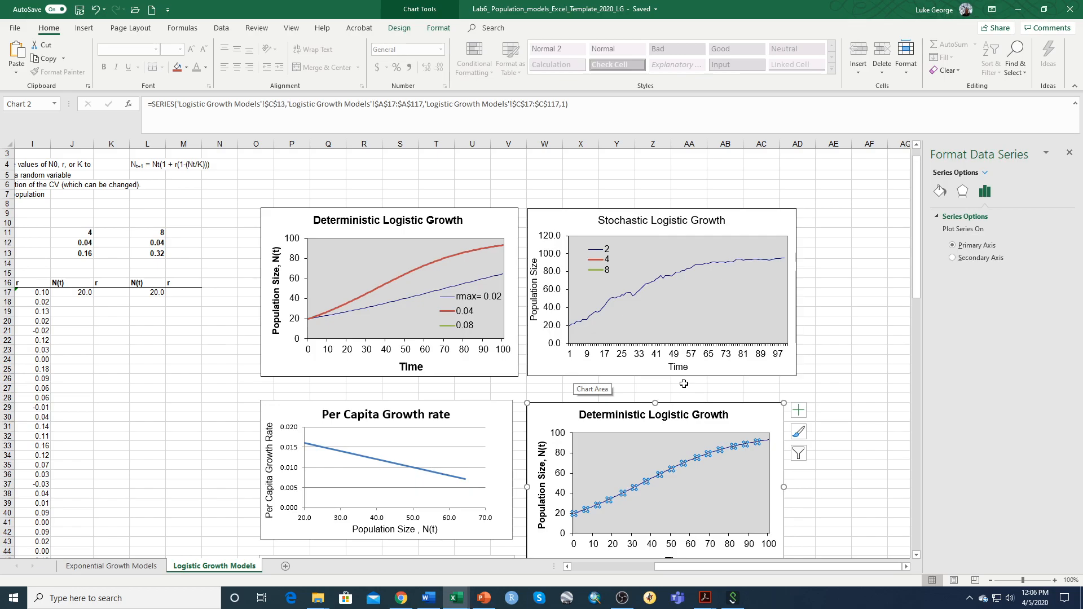
click(428, 599)
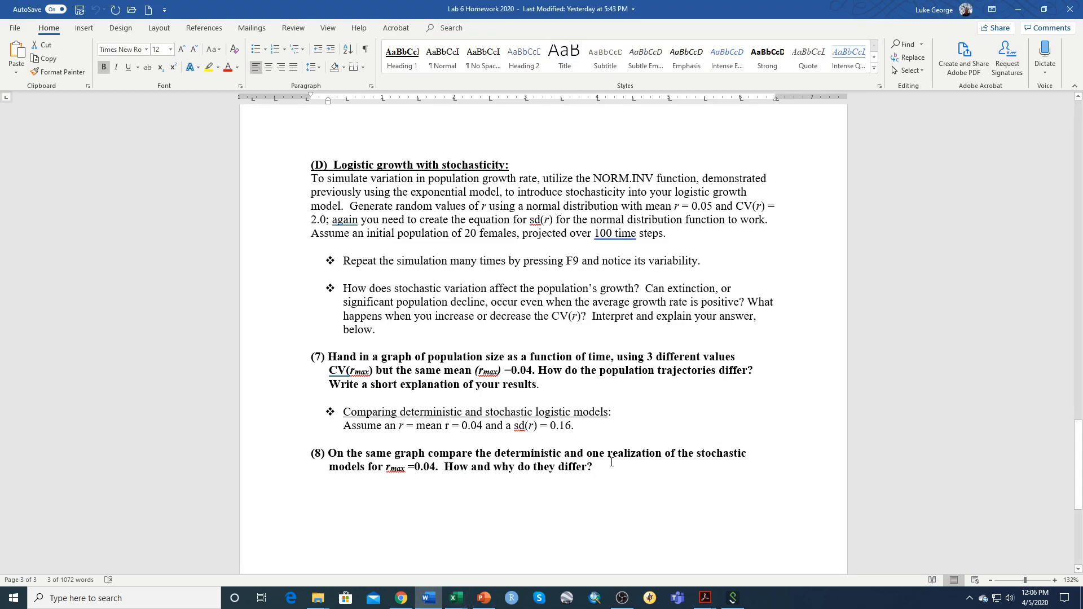